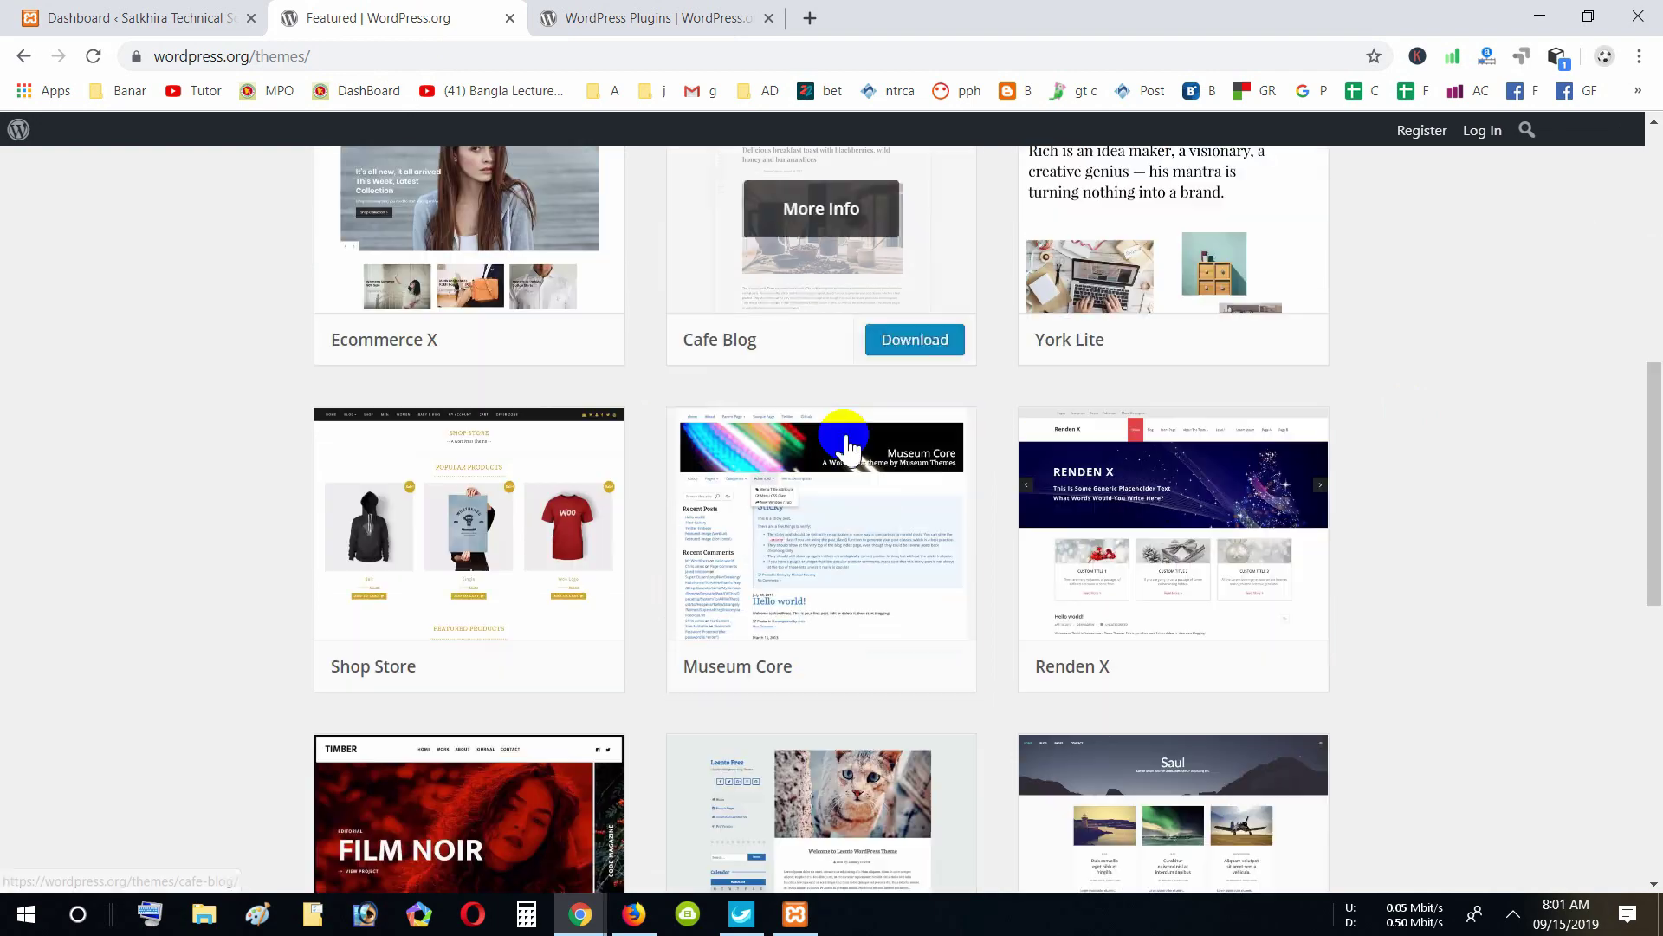
Look through the featured themes in the WordPress.org theme directory
{"action": "scroll", "coordinate": [835, 439], "scroll_direction": "up", "scroll_amount": 1}
{"action": "scroll", "coordinate": [841, 439], "scroll_direction": "down", "scroll_amount": 4}
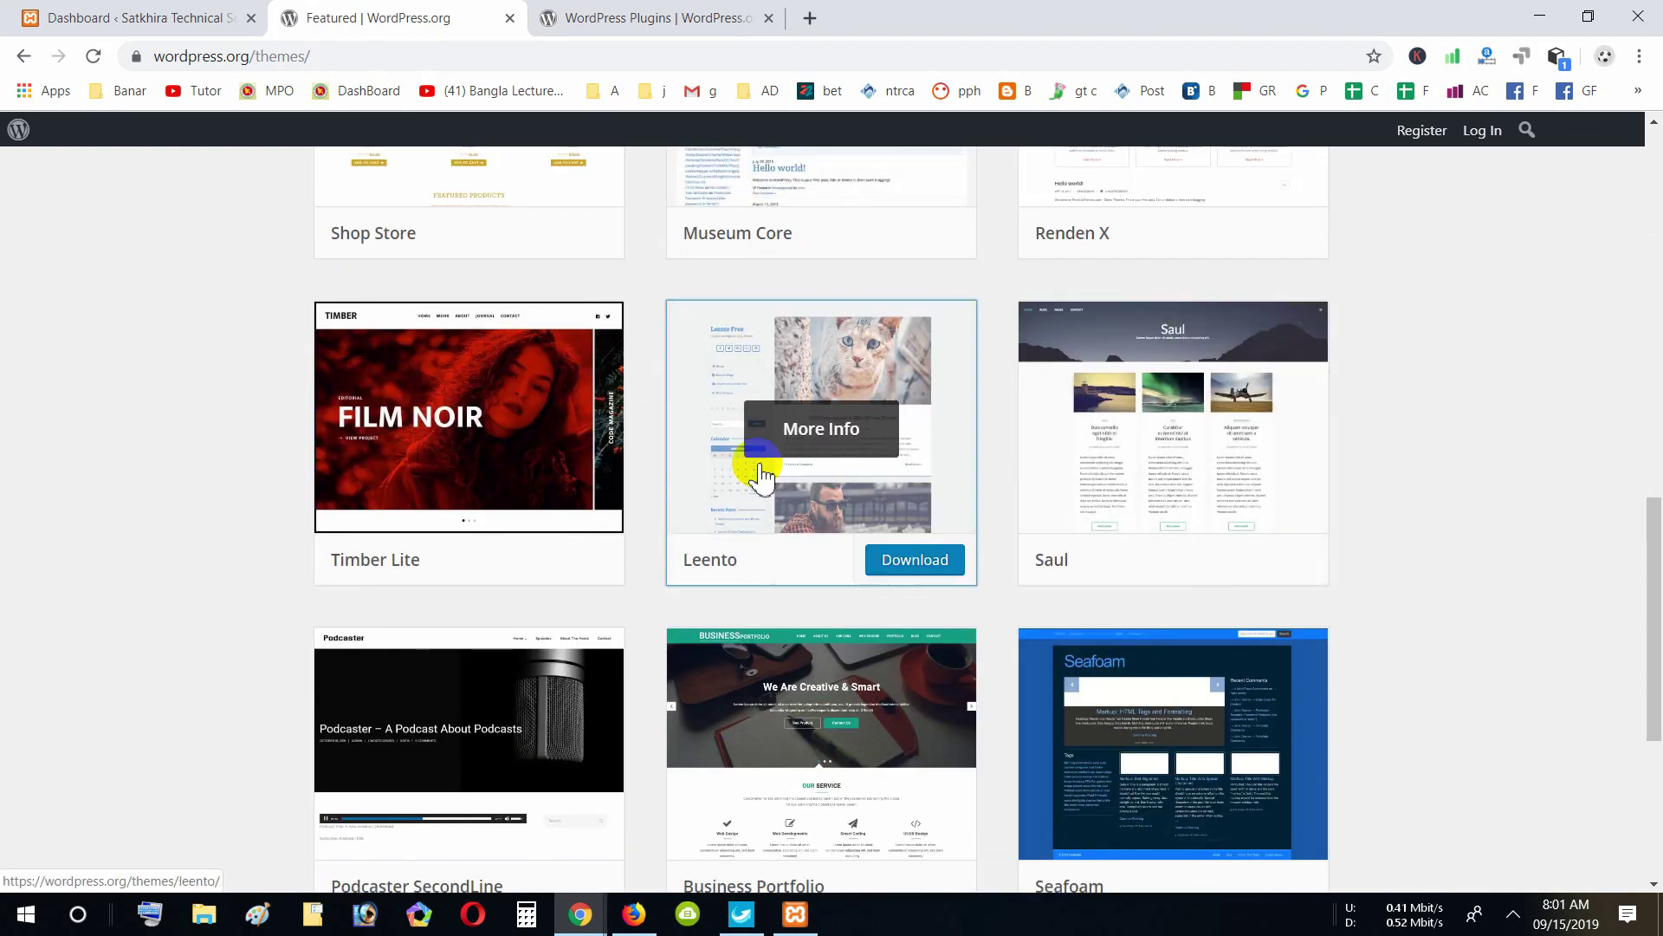
{"action": "scroll", "coordinate": [754, 464], "scroll_direction": "down", "scroll_amount": 4}
{"action": "scroll", "coordinate": [1209, 438], "scroll_direction": "up", "scroll_amount": 15}
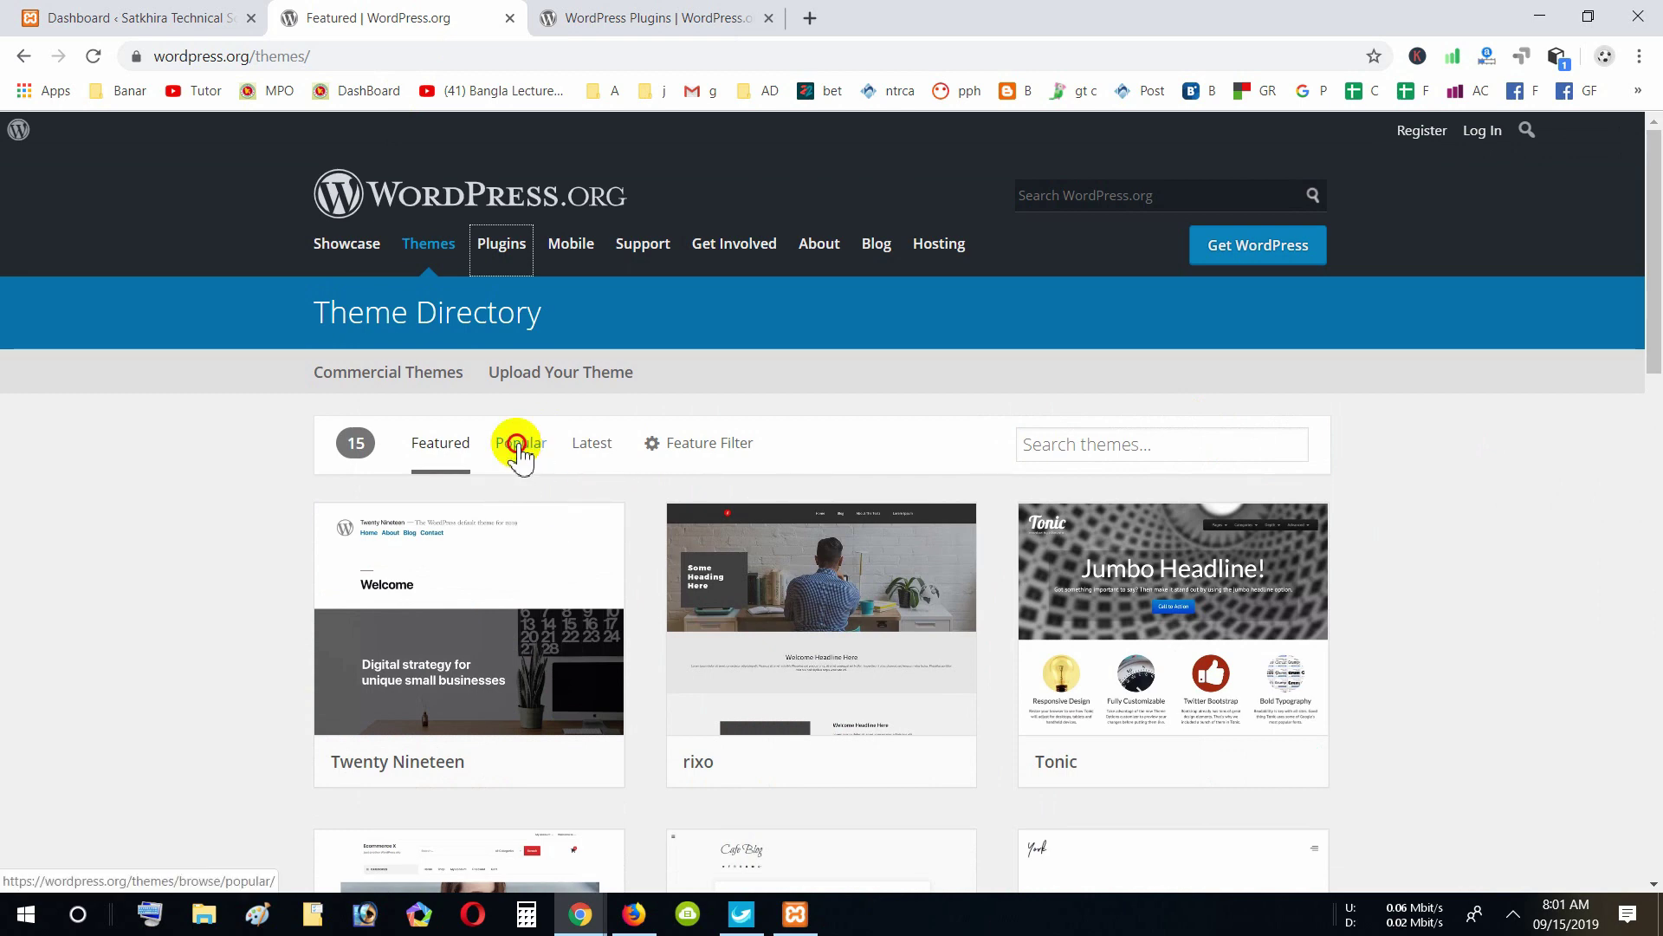
Browse the popular themes in the directory and download the Bam theme
{"action": "left_click", "coordinate": [520, 445]}
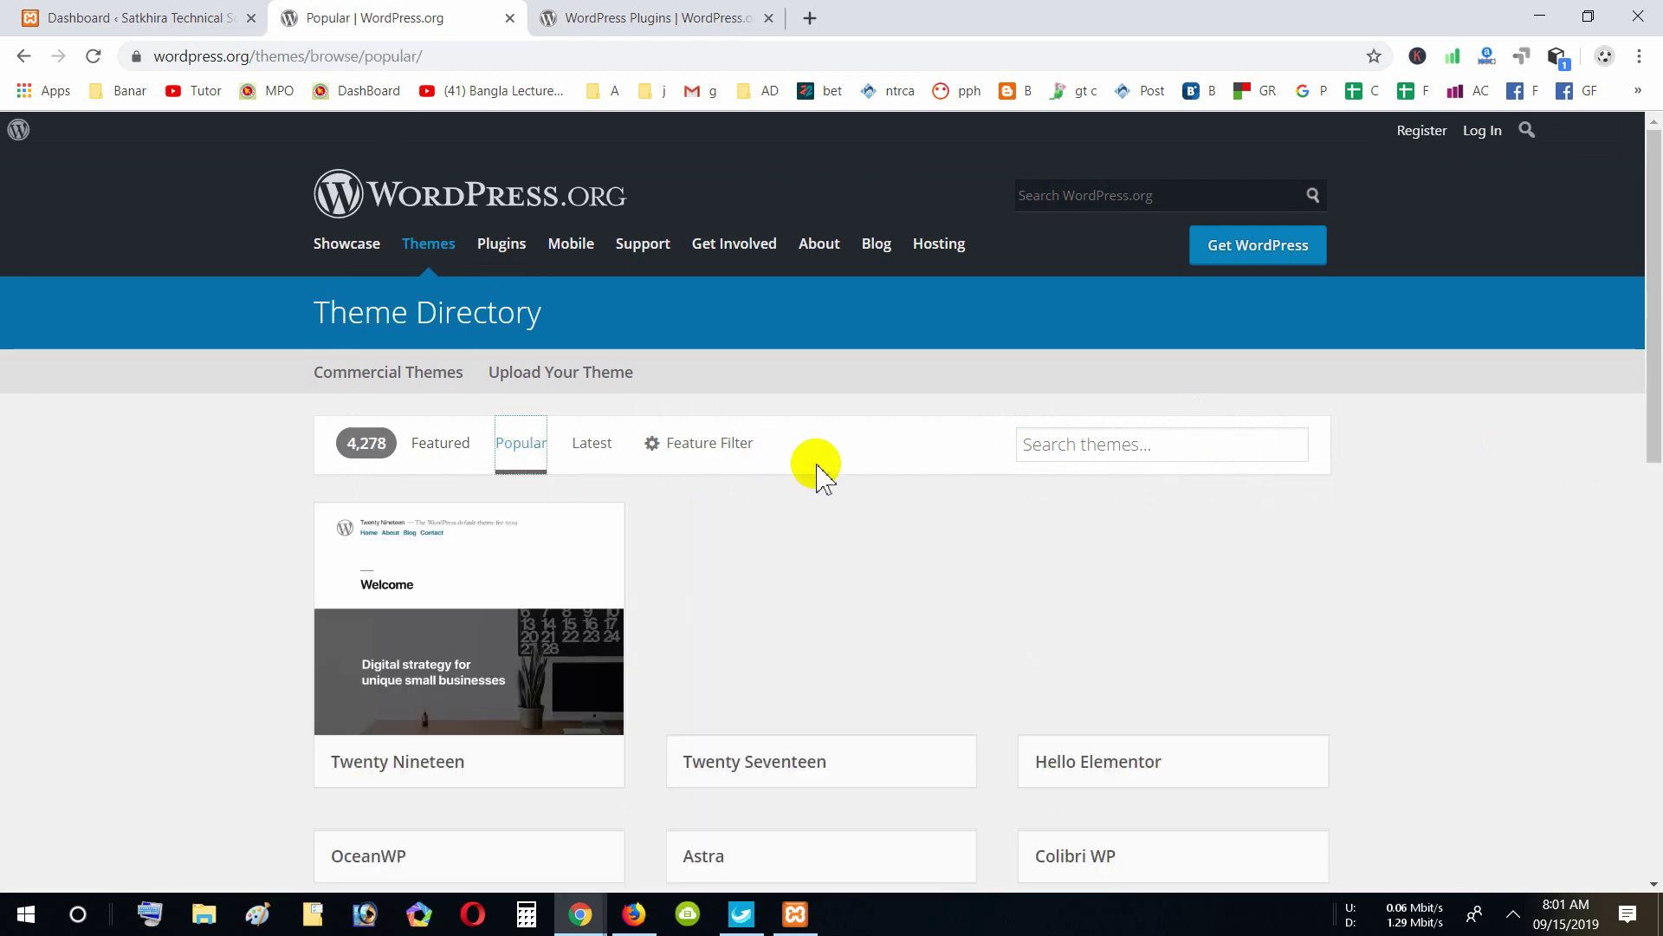
{"action": "scroll", "coordinate": [921, 459], "scroll_direction": "down", "scroll_amount": 6}
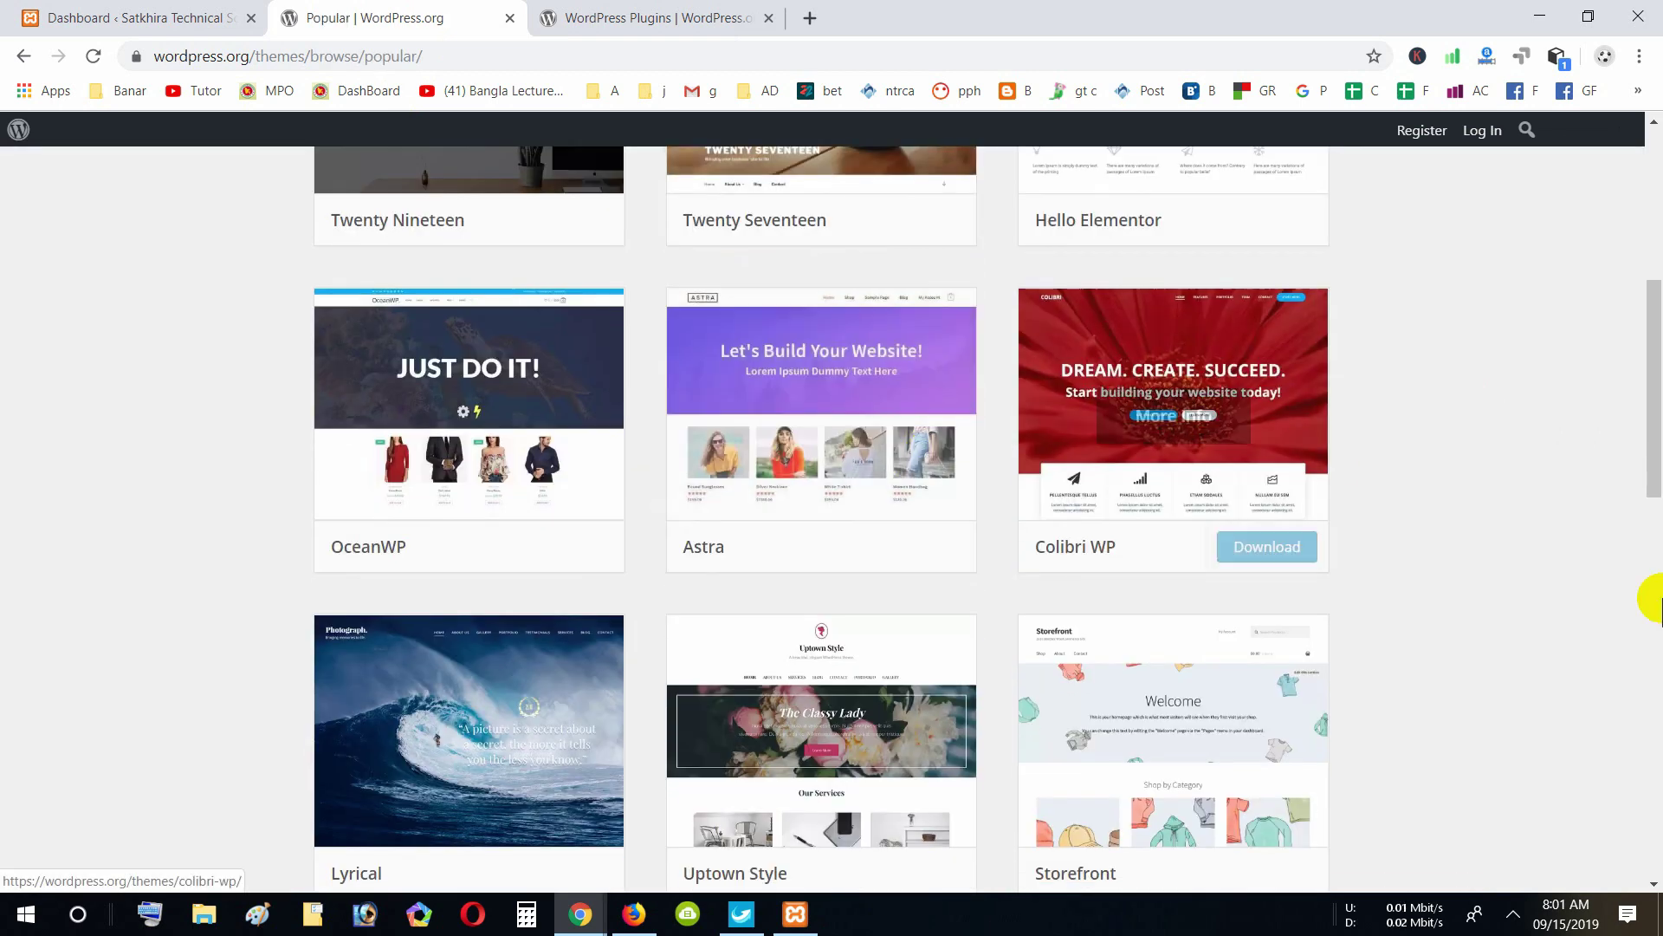
{"action": "scroll", "coordinate": [1611, 567], "scroll_direction": "down", "scroll_amount": 5}
{"action": "scroll", "coordinate": [1613, 568], "scroll_direction": "down", "scroll_amount": 6}
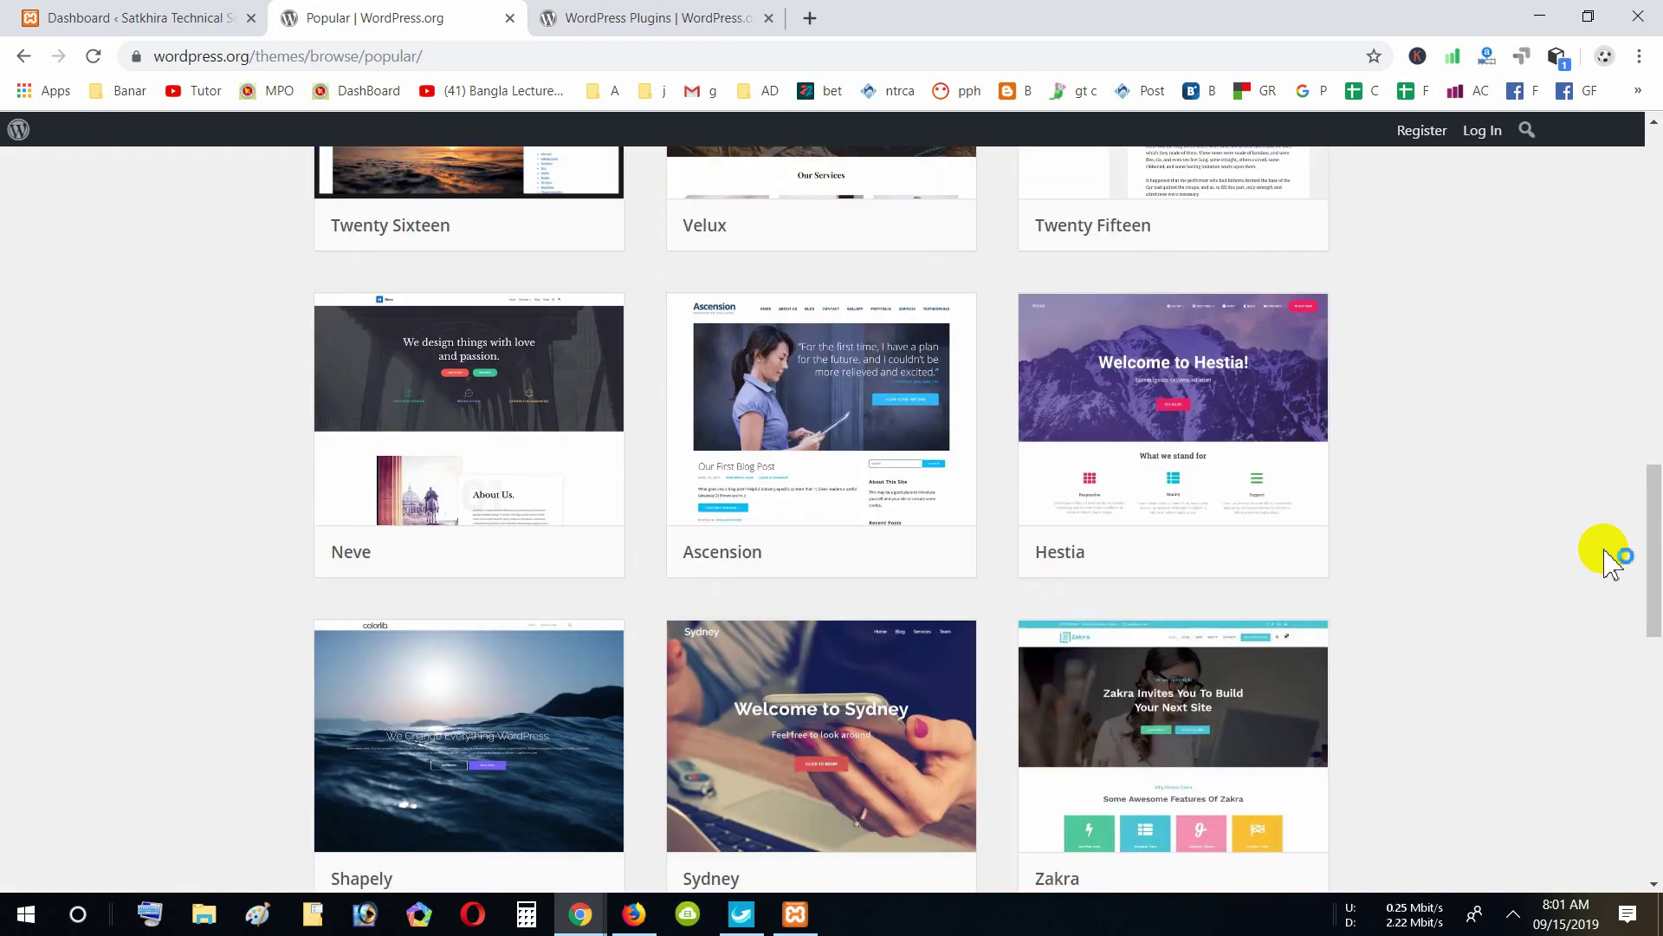
{"action": "scroll", "coordinate": [1612, 563], "scroll_direction": "down", "scroll_amount": 6}
{"action": "scroll", "coordinate": [1607, 559], "scroll_direction": "down", "scroll_amount": 3}
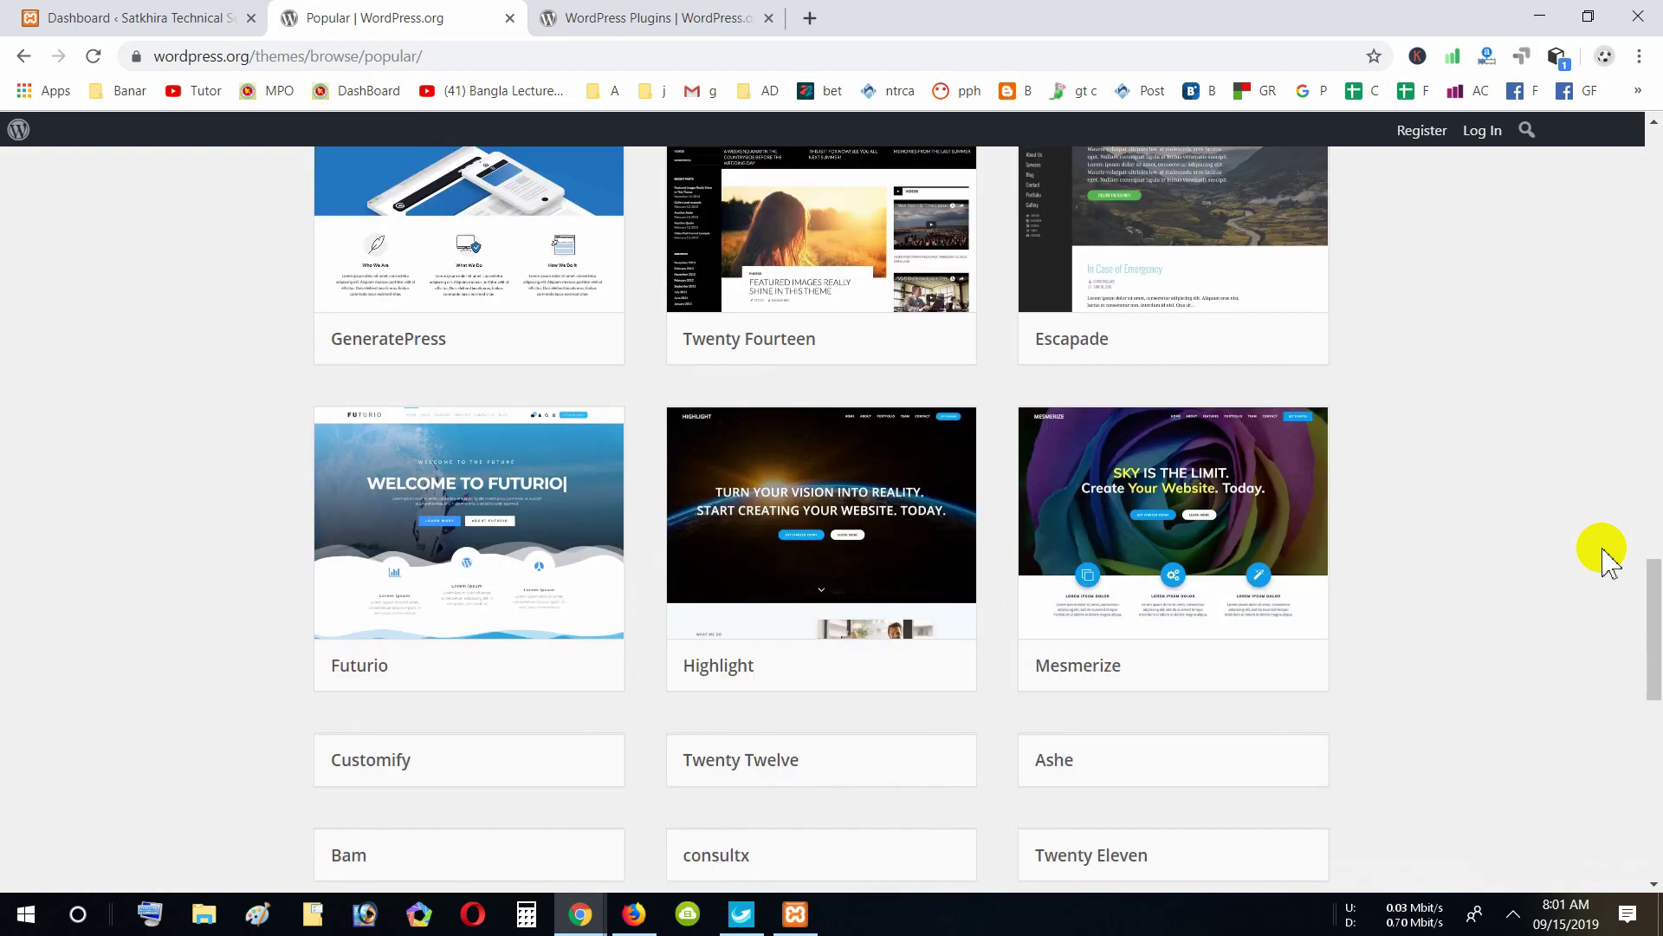
{"action": "scroll", "coordinate": [1607, 558], "scroll_direction": "down", "scroll_amount": 3}
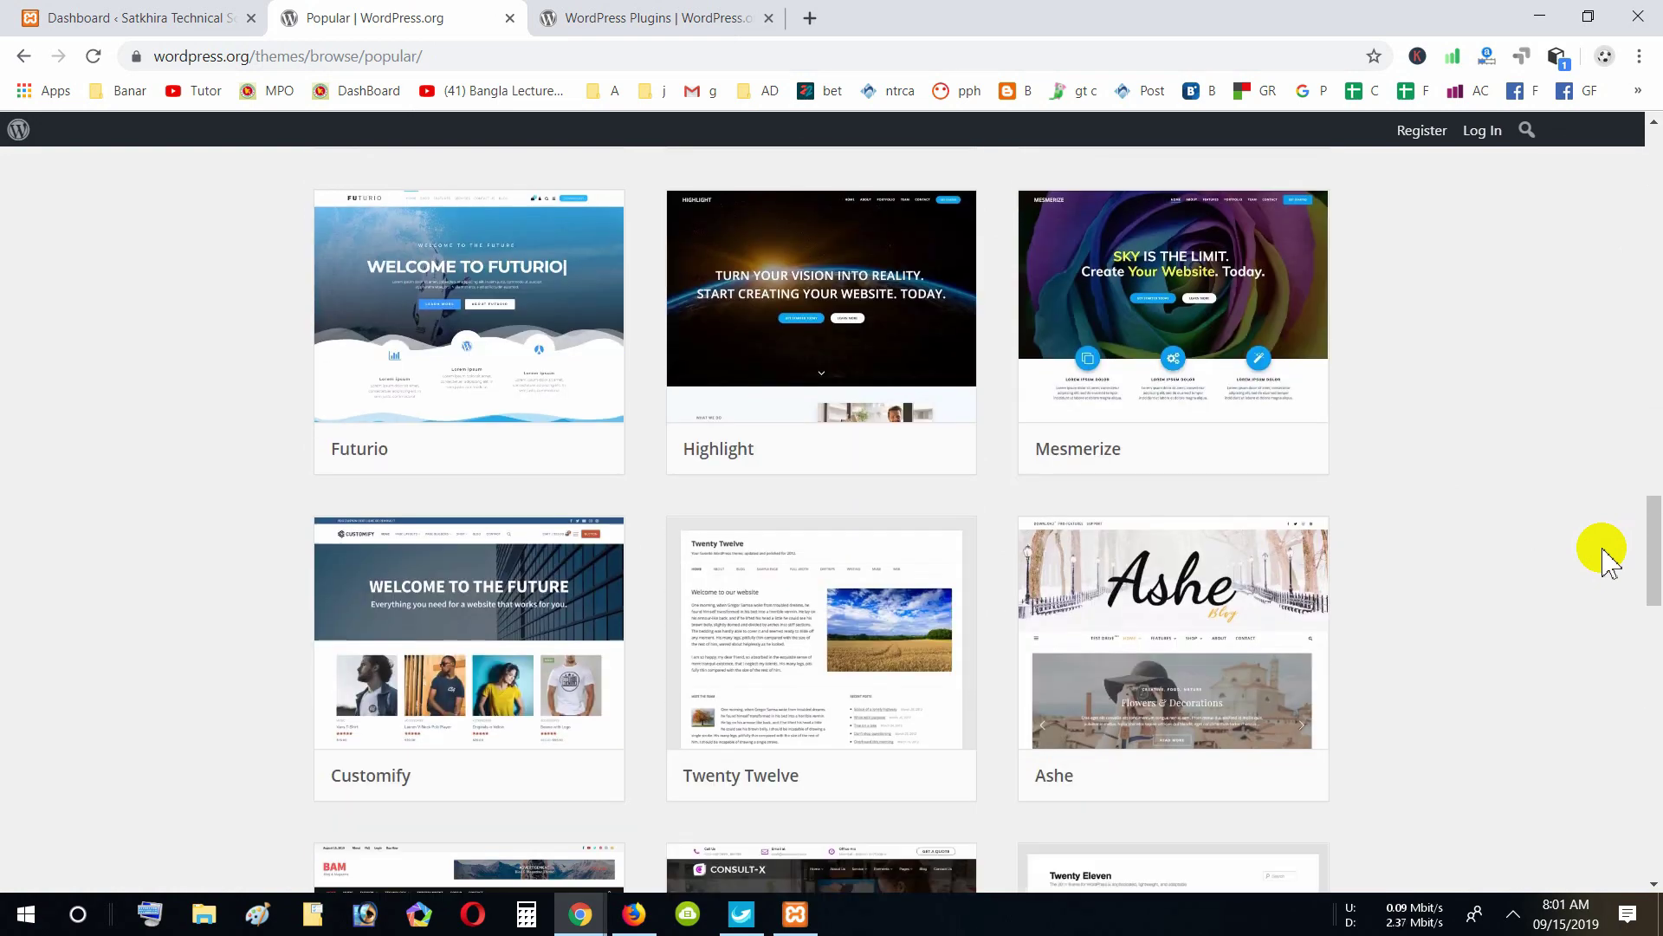
{"action": "scroll", "coordinate": [1609, 563], "scroll_direction": "down", "scroll_amount": 4}
{"action": "scroll", "coordinate": [1607, 562], "scroll_direction": "down", "scroll_amount": 4}
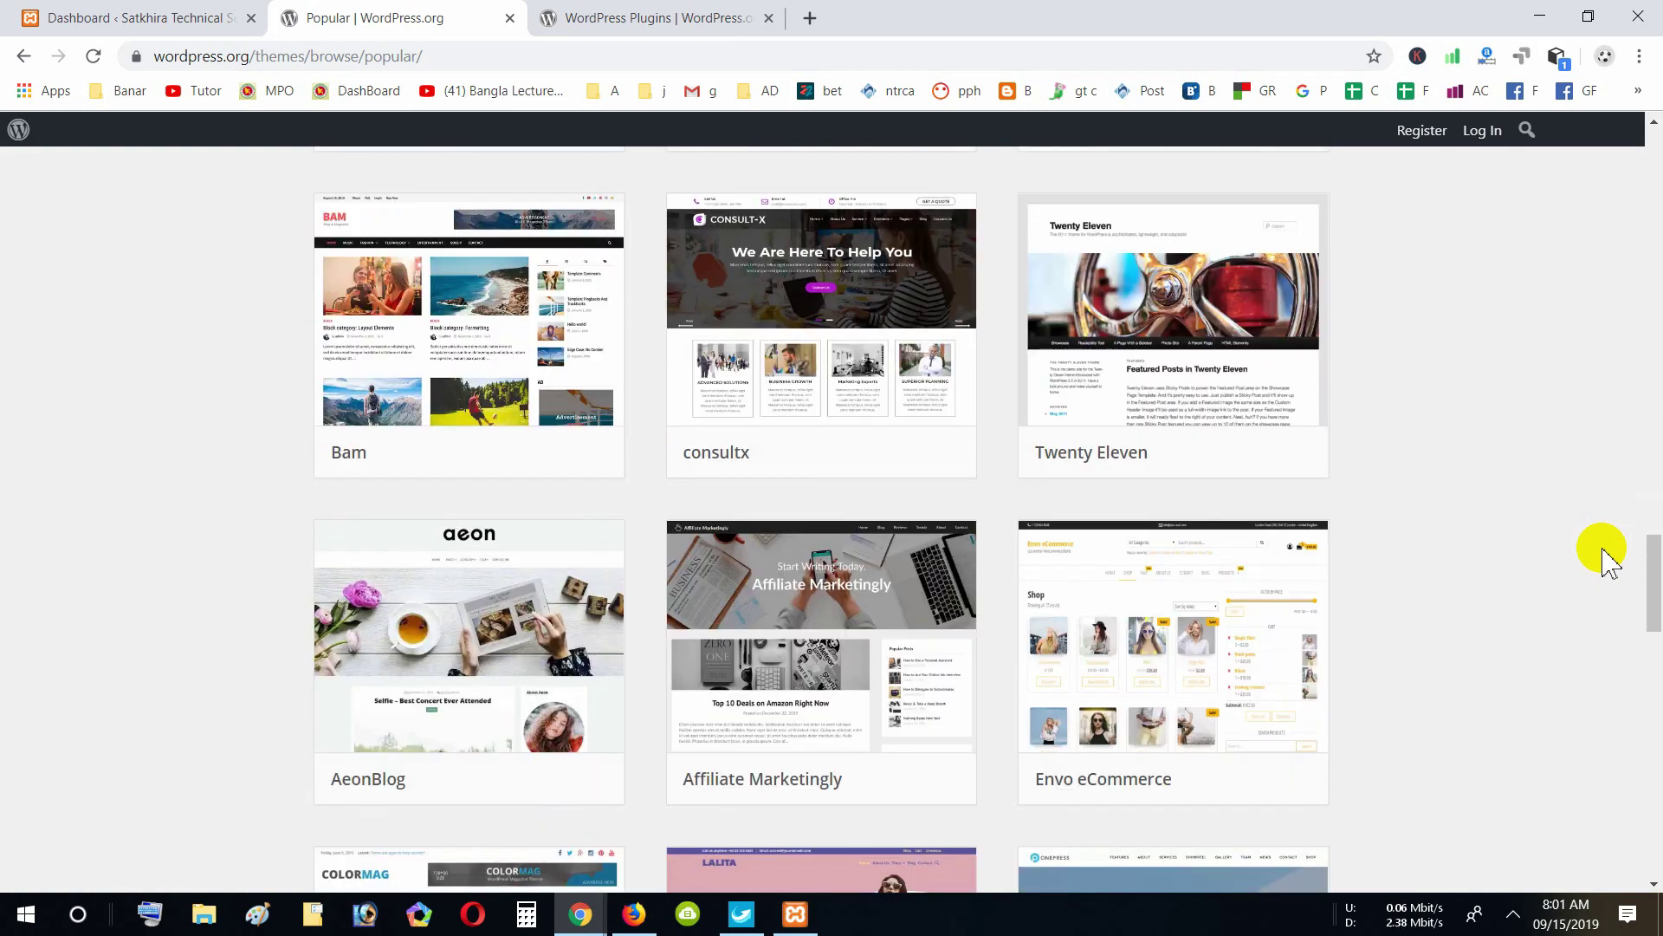
{"action": "mouse_move", "coordinate": [512, 320]}
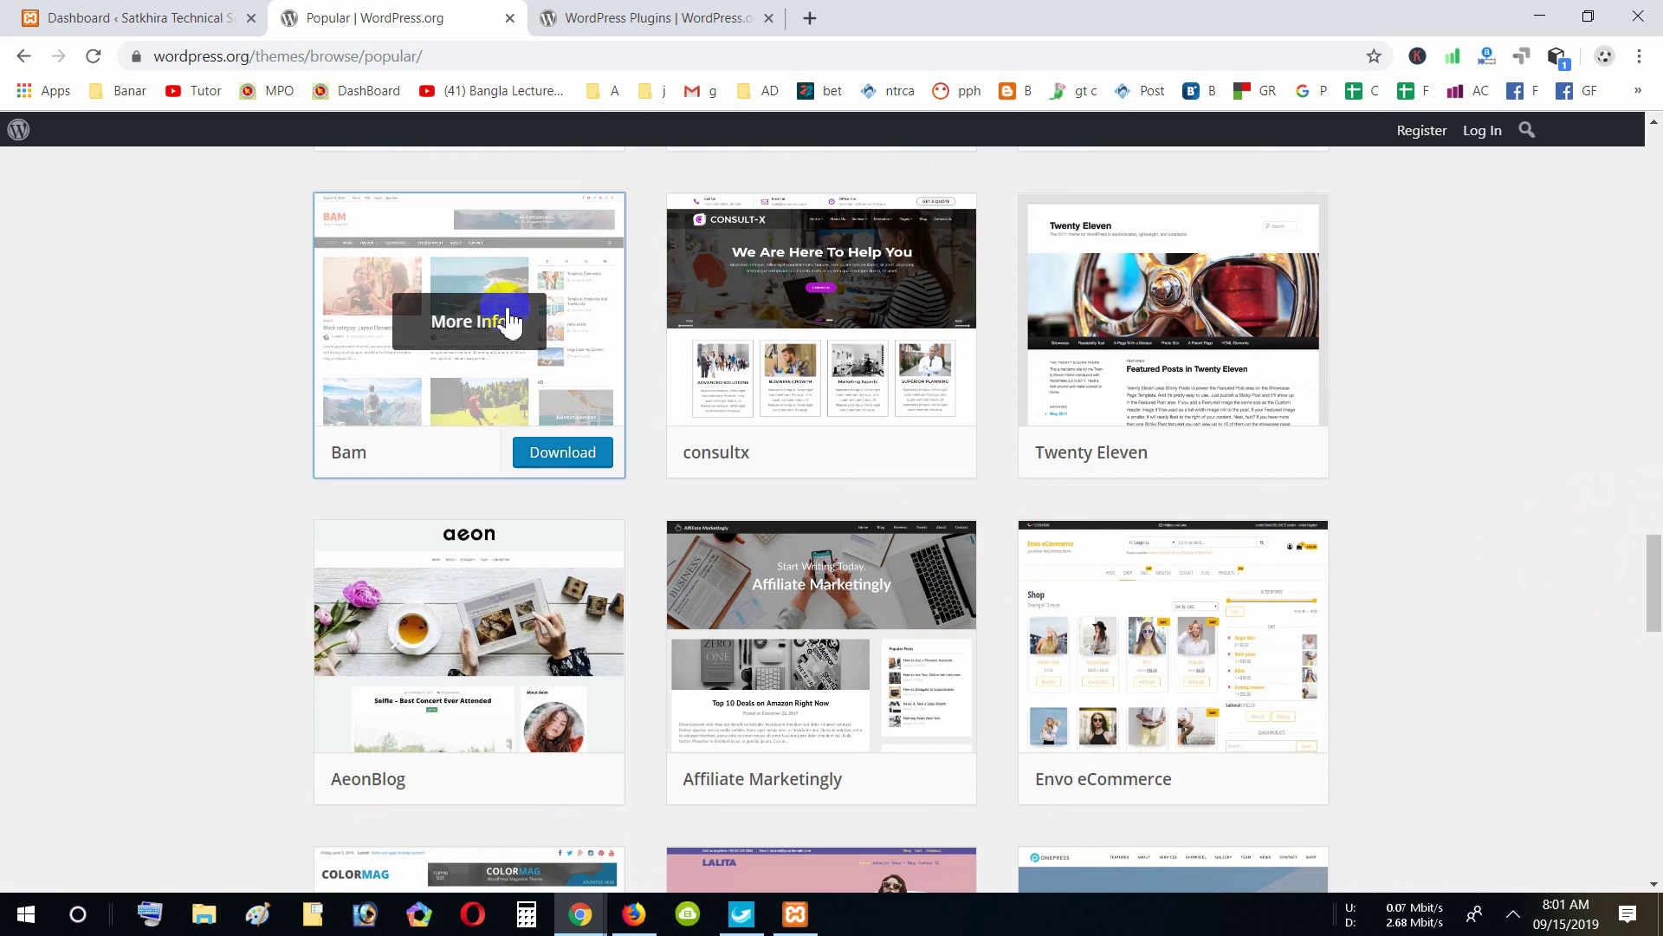
{"action": "left_click", "coordinate": [558, 457]}
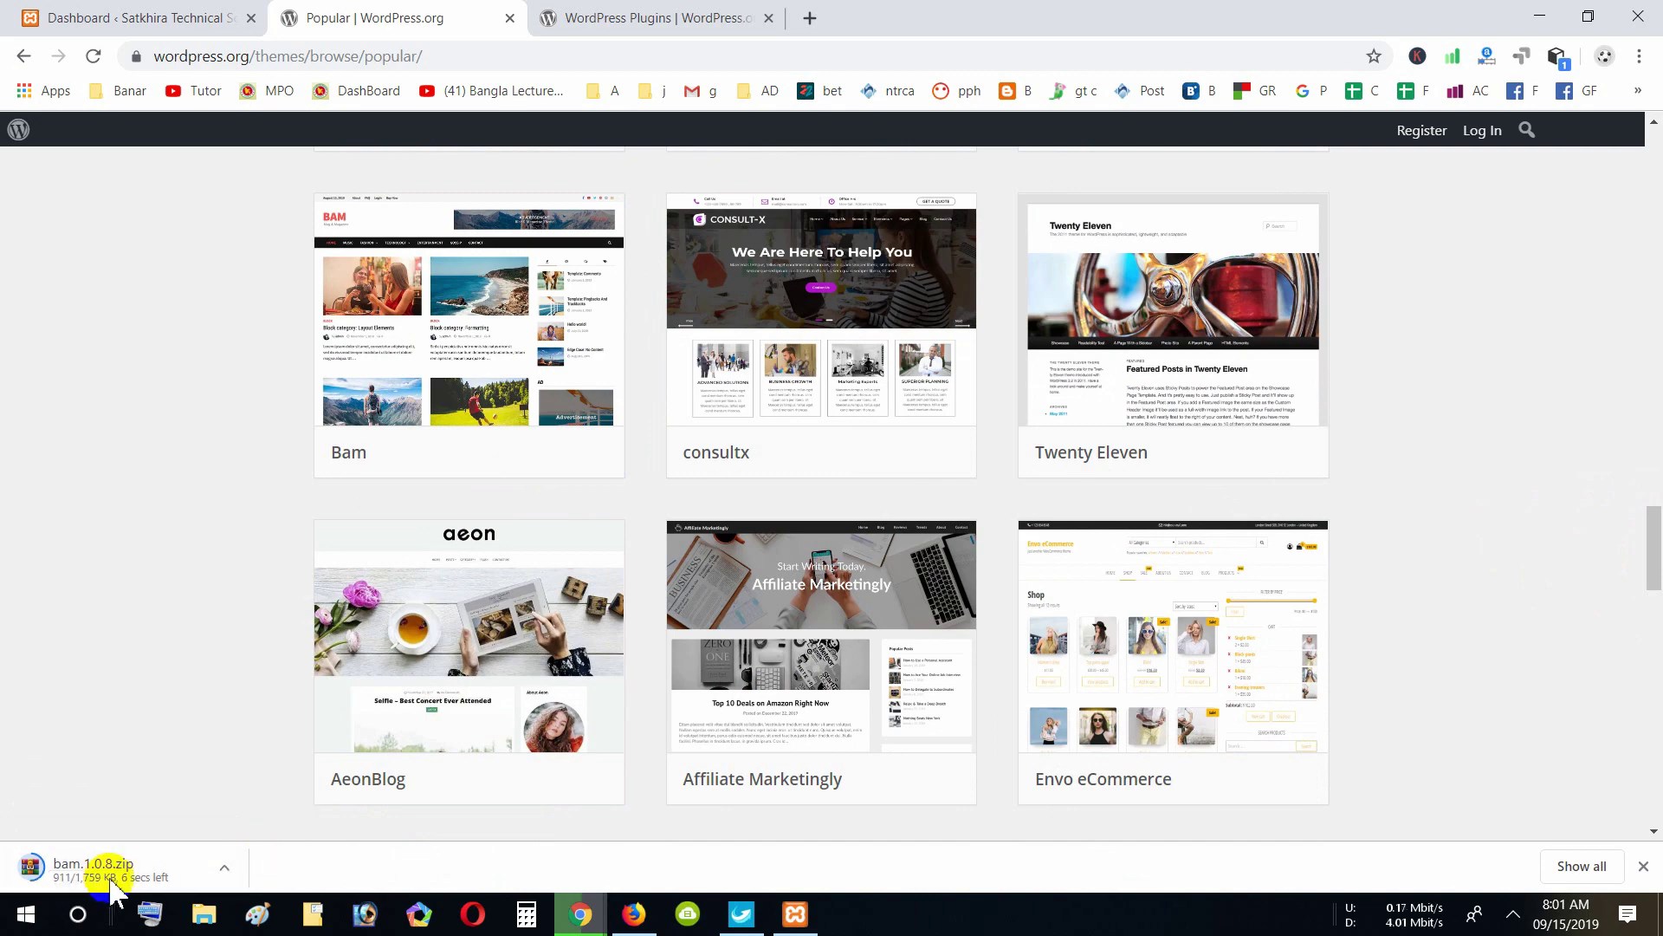
Find Classic Editor among the featured plugins in the WordPress.org plugin directory and download it
{"action": "left_click", "coordinate": [663, 18]}
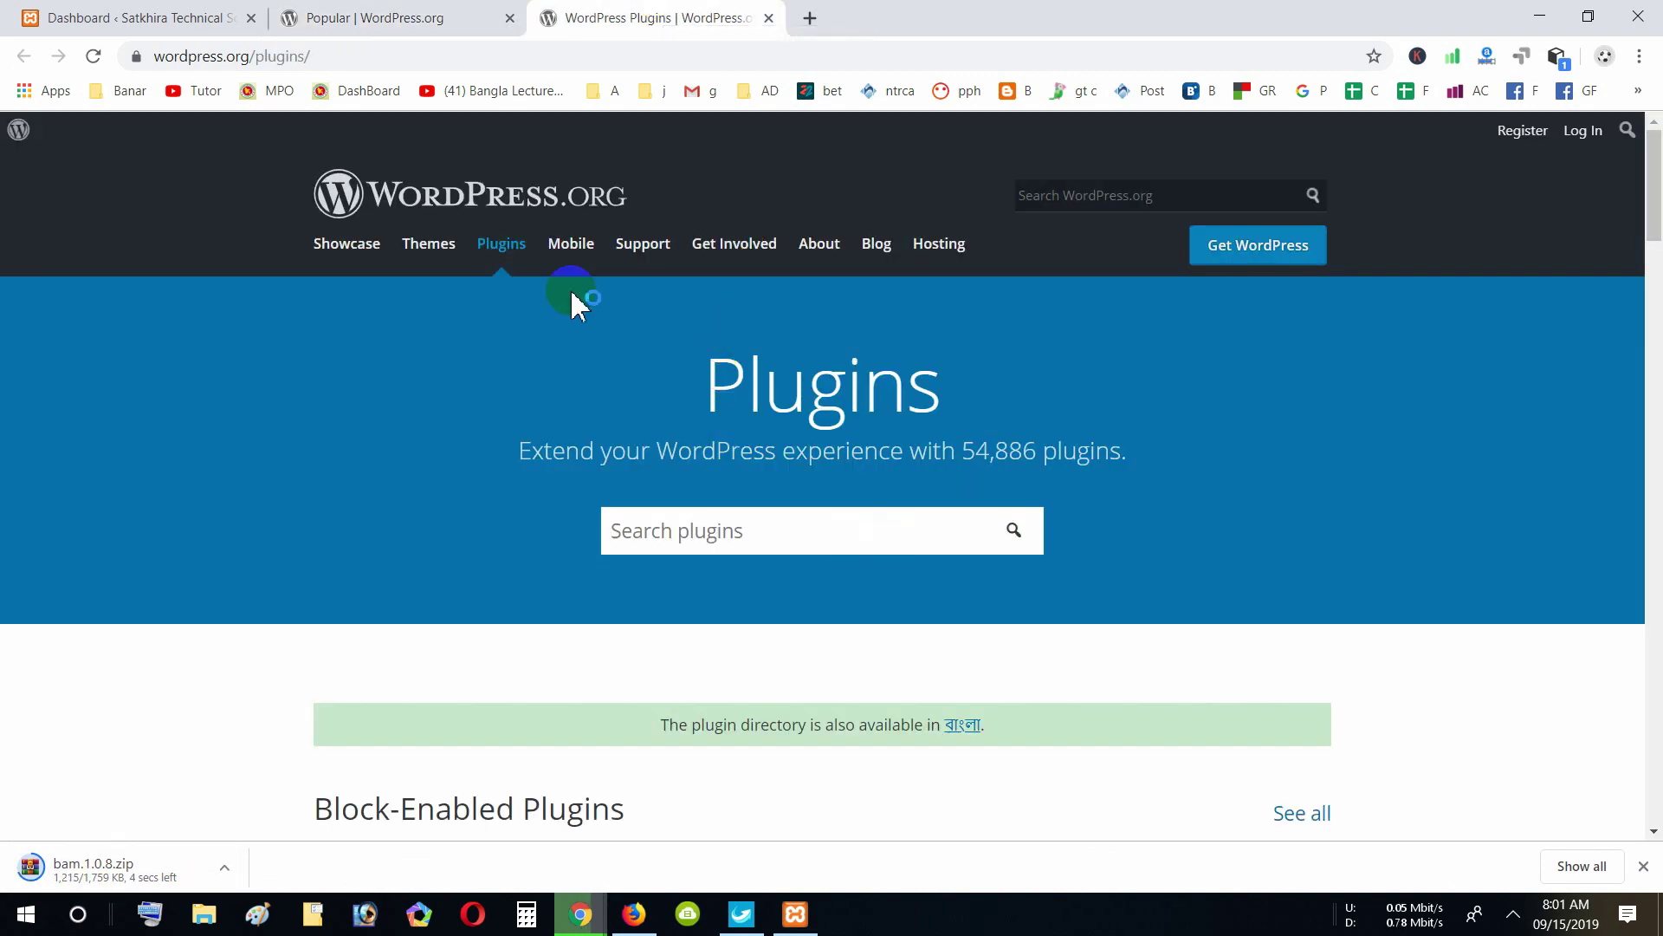
{"action": "scroll", "coordinate": [917, 419], "scroll_direction": "down", "scroll_amount": 7}
{"action": "scroll", "coordinate": [916, 419], "scroll_direction": "up", "scroll_amount": 4}
{"action": "scroll", "coordinate": [918, 421], "scroll_direction": "down", "scroll_amount": 7}
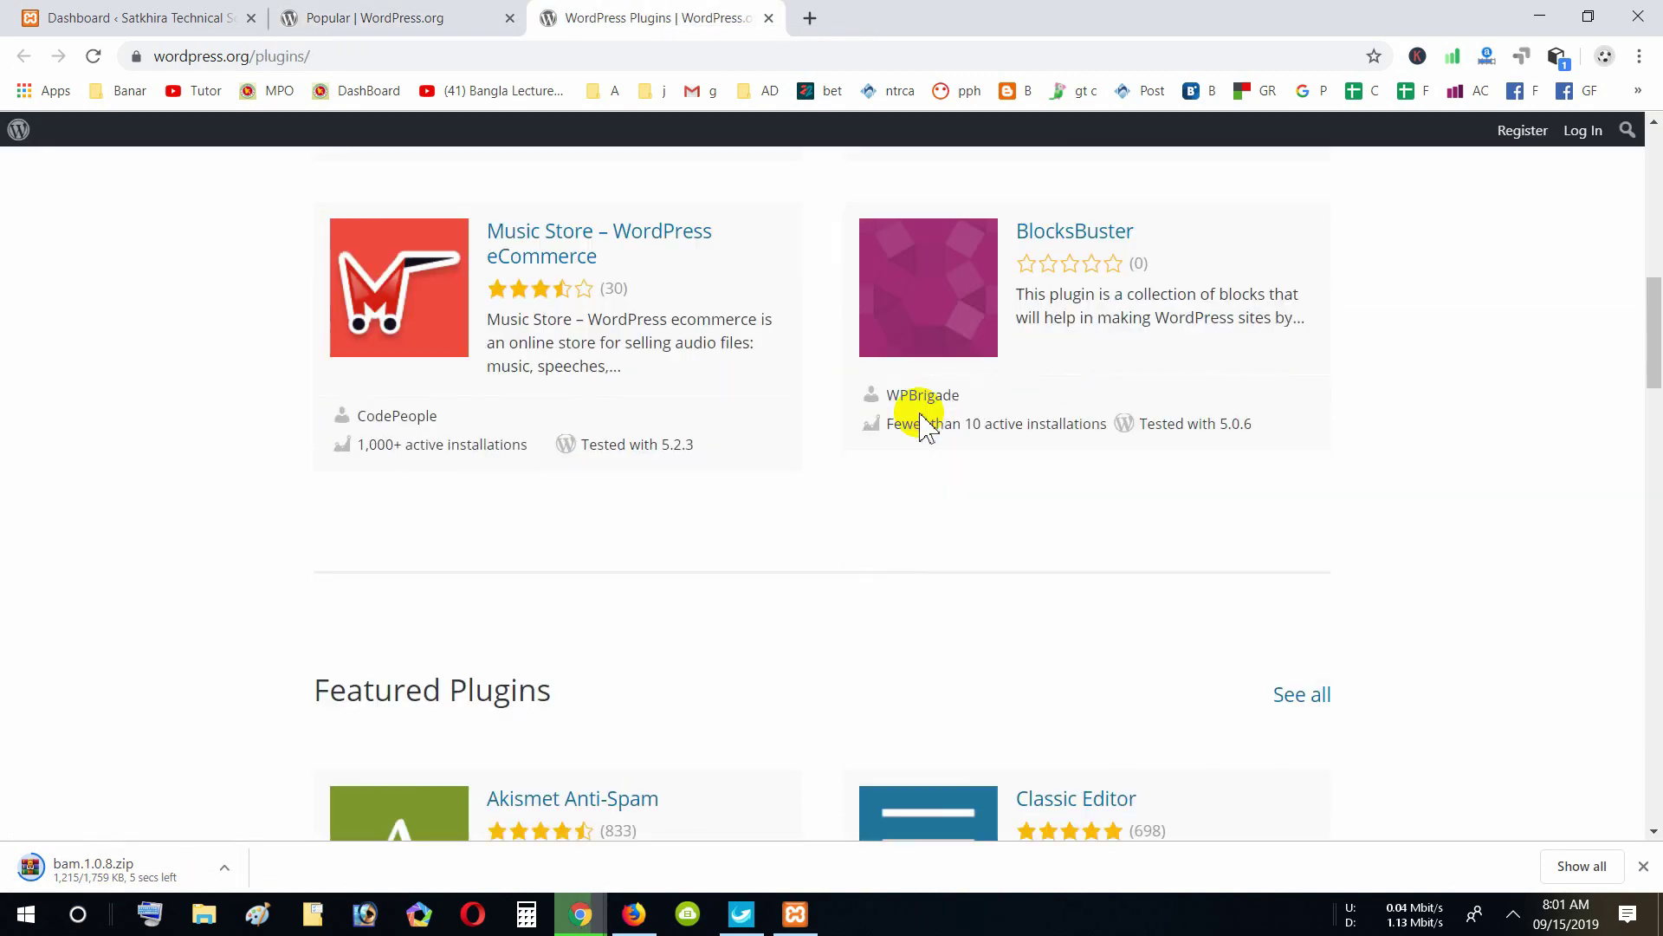
{"action": "scroll", "coordinate": [925, 424], "scroll_direction": "down", "scroll_amount": 7}
{"action": "scroll", "coordinate": [936, 438], "scroll_direction": "up", "scroll_amount": 4}
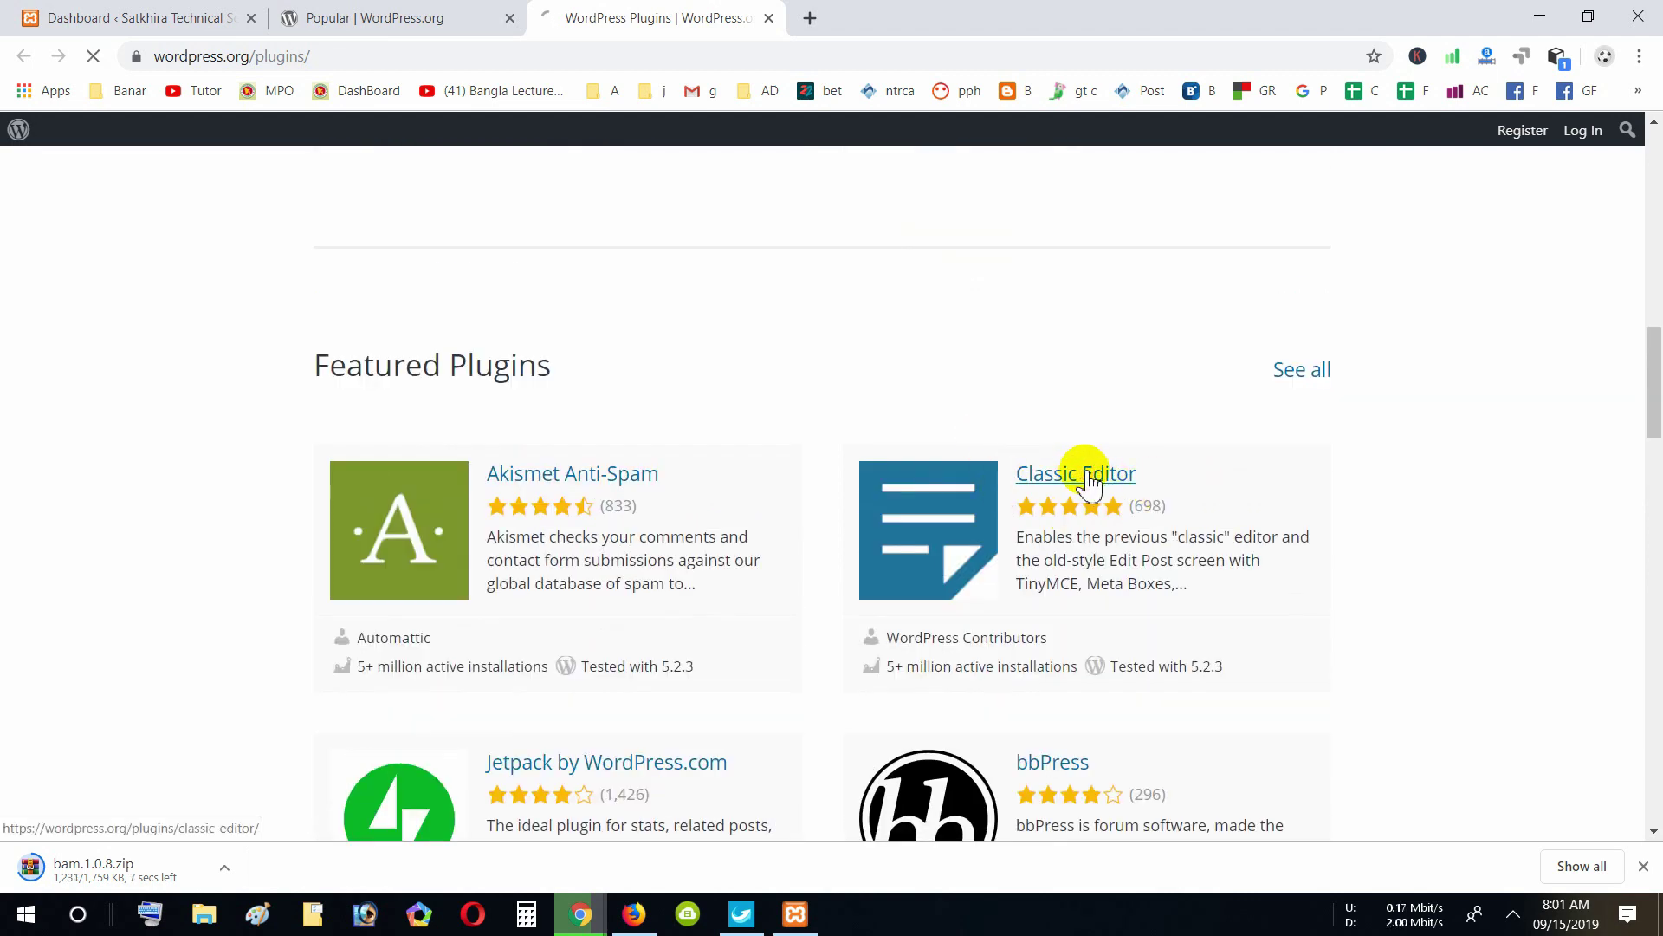
{"action": "left_click", "coordinate": [1087, 474]}
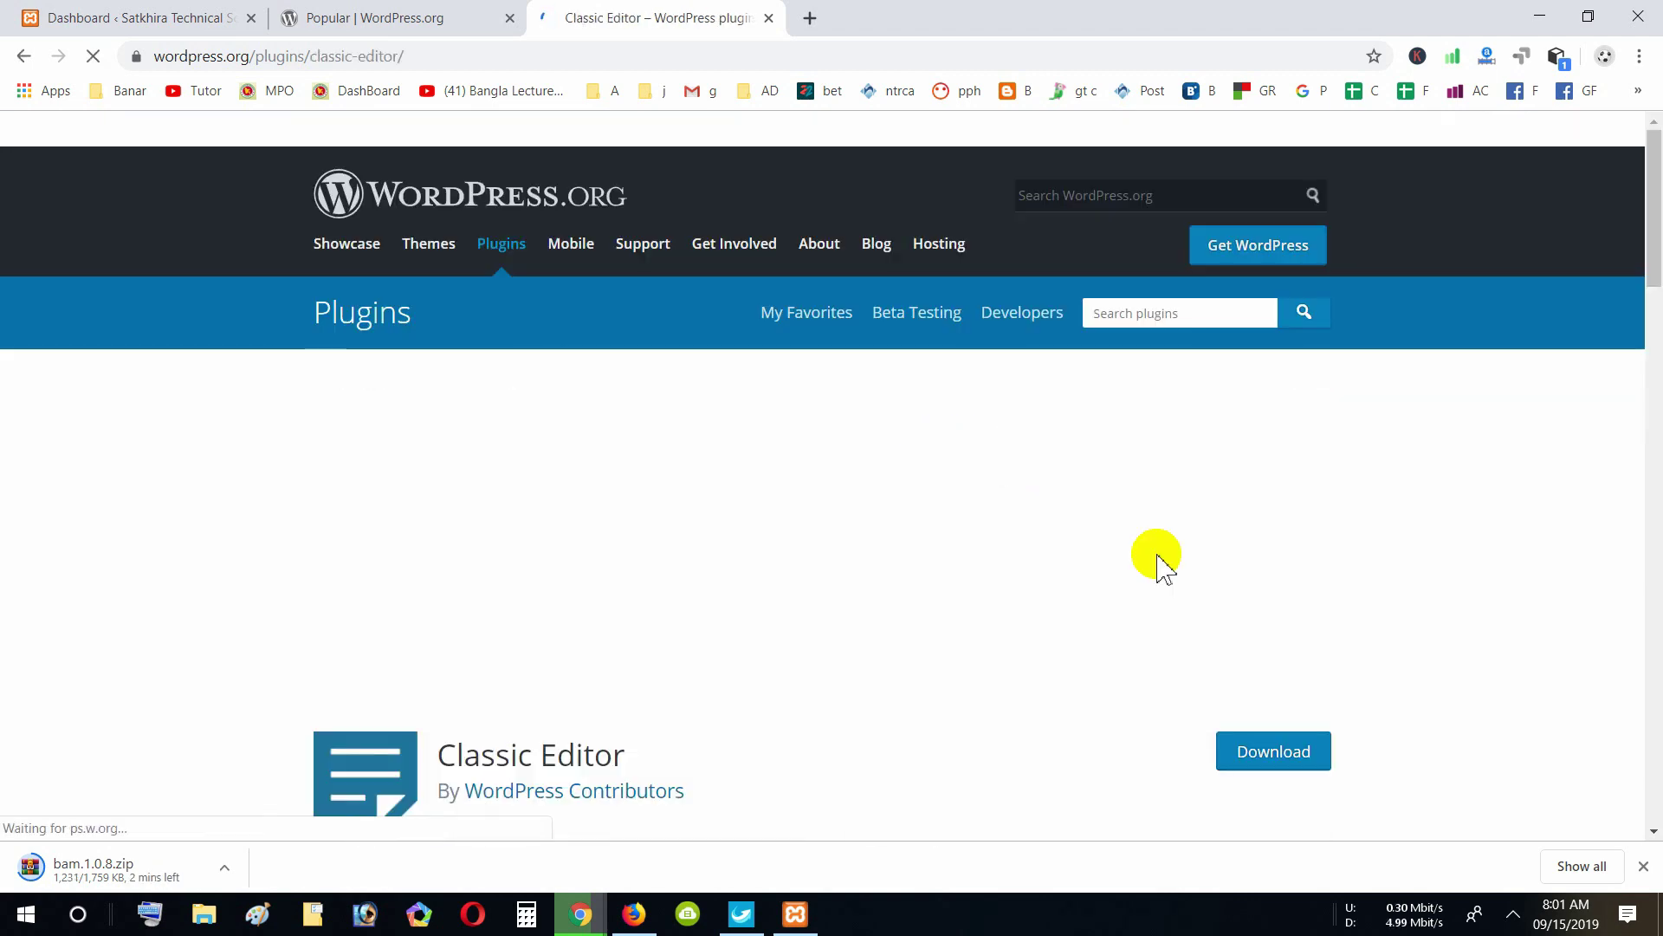
{"action": "scroll", "coordinate": [1161, 559], "scroll_direction": "down", "scroll_amount": 4}
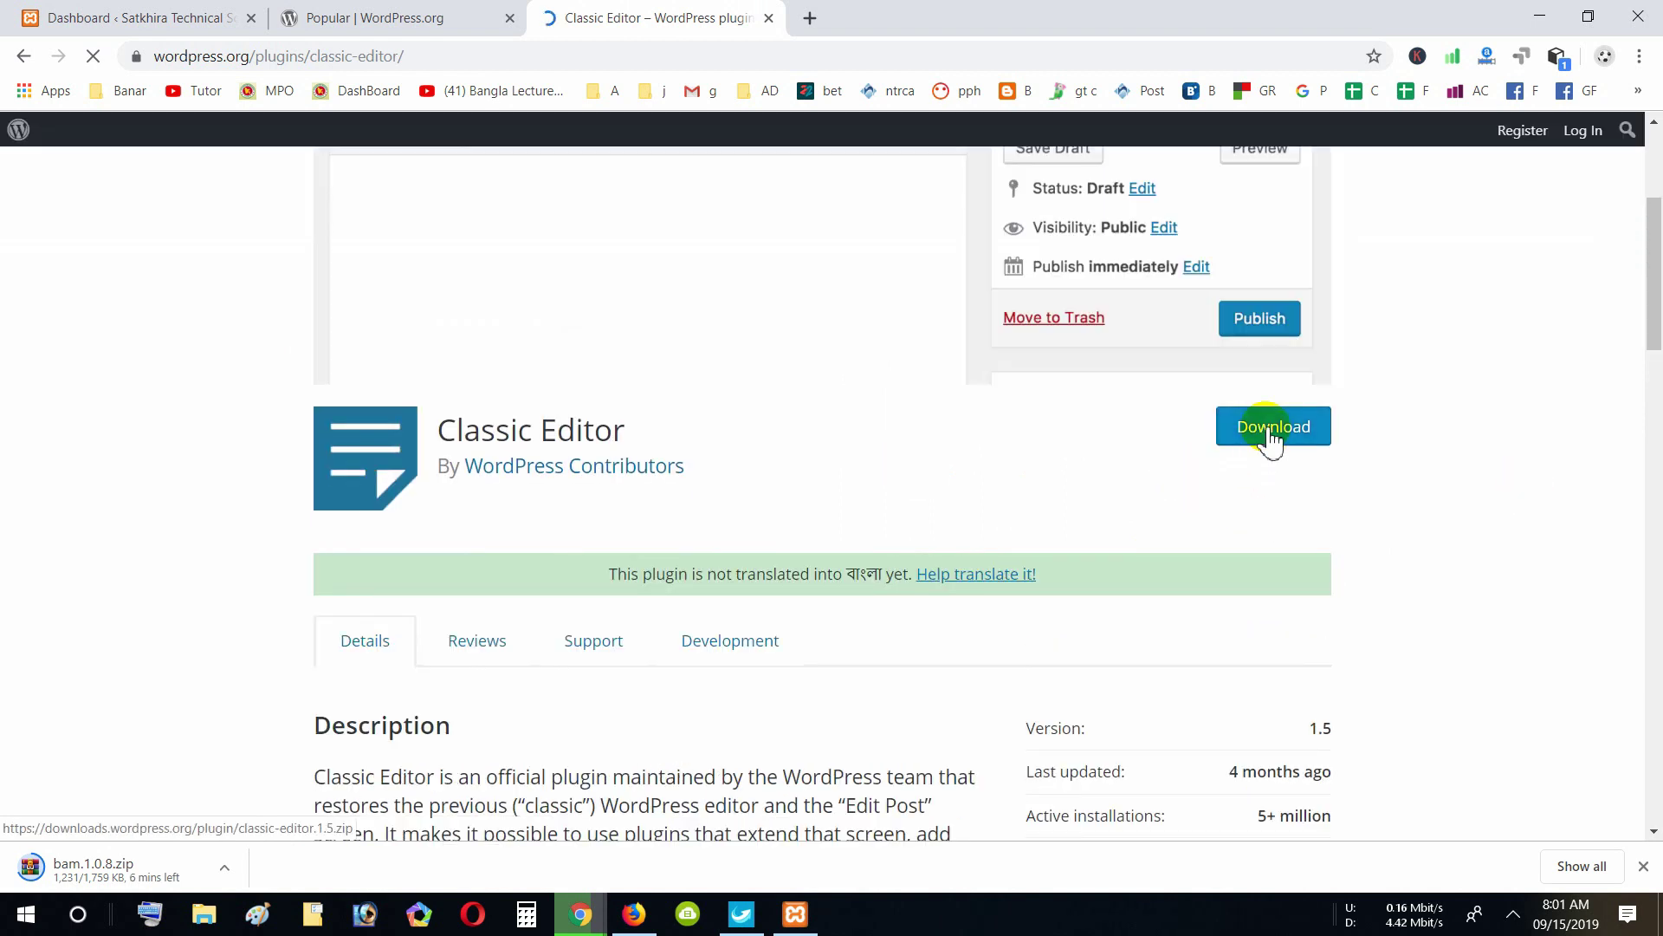
{"action": "left_click", "coordinate": [1271, 438]}
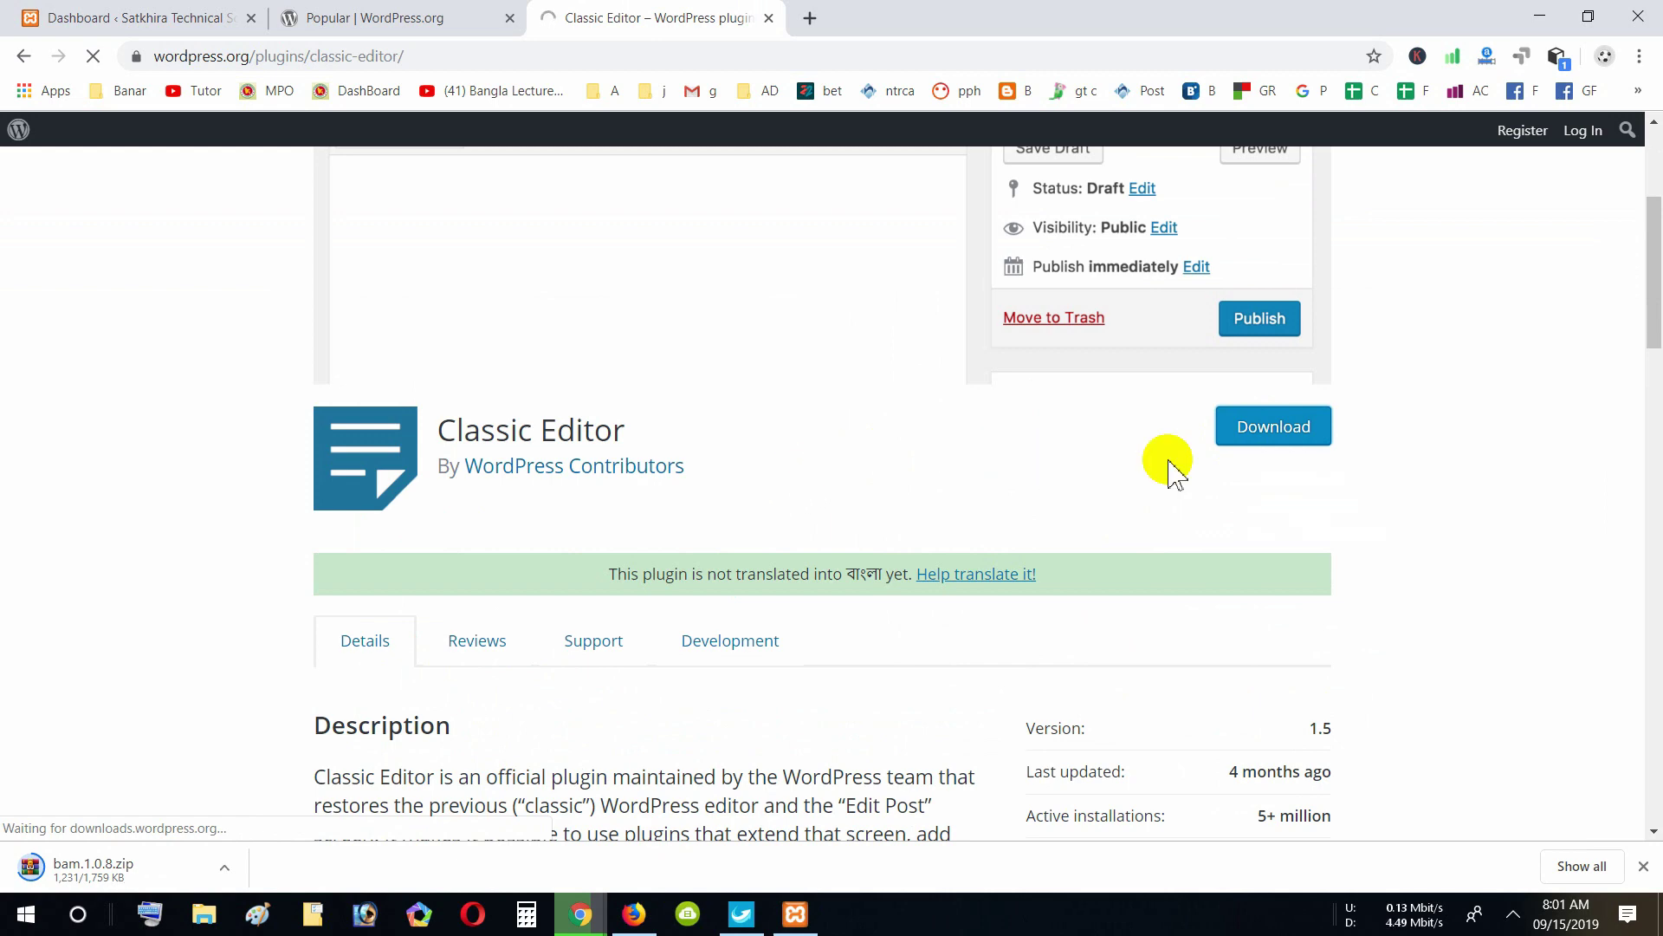
{"action": "scroll", "coordinate": [1172, 468], "scroll_direction": "up", "scroll_amount": 4}
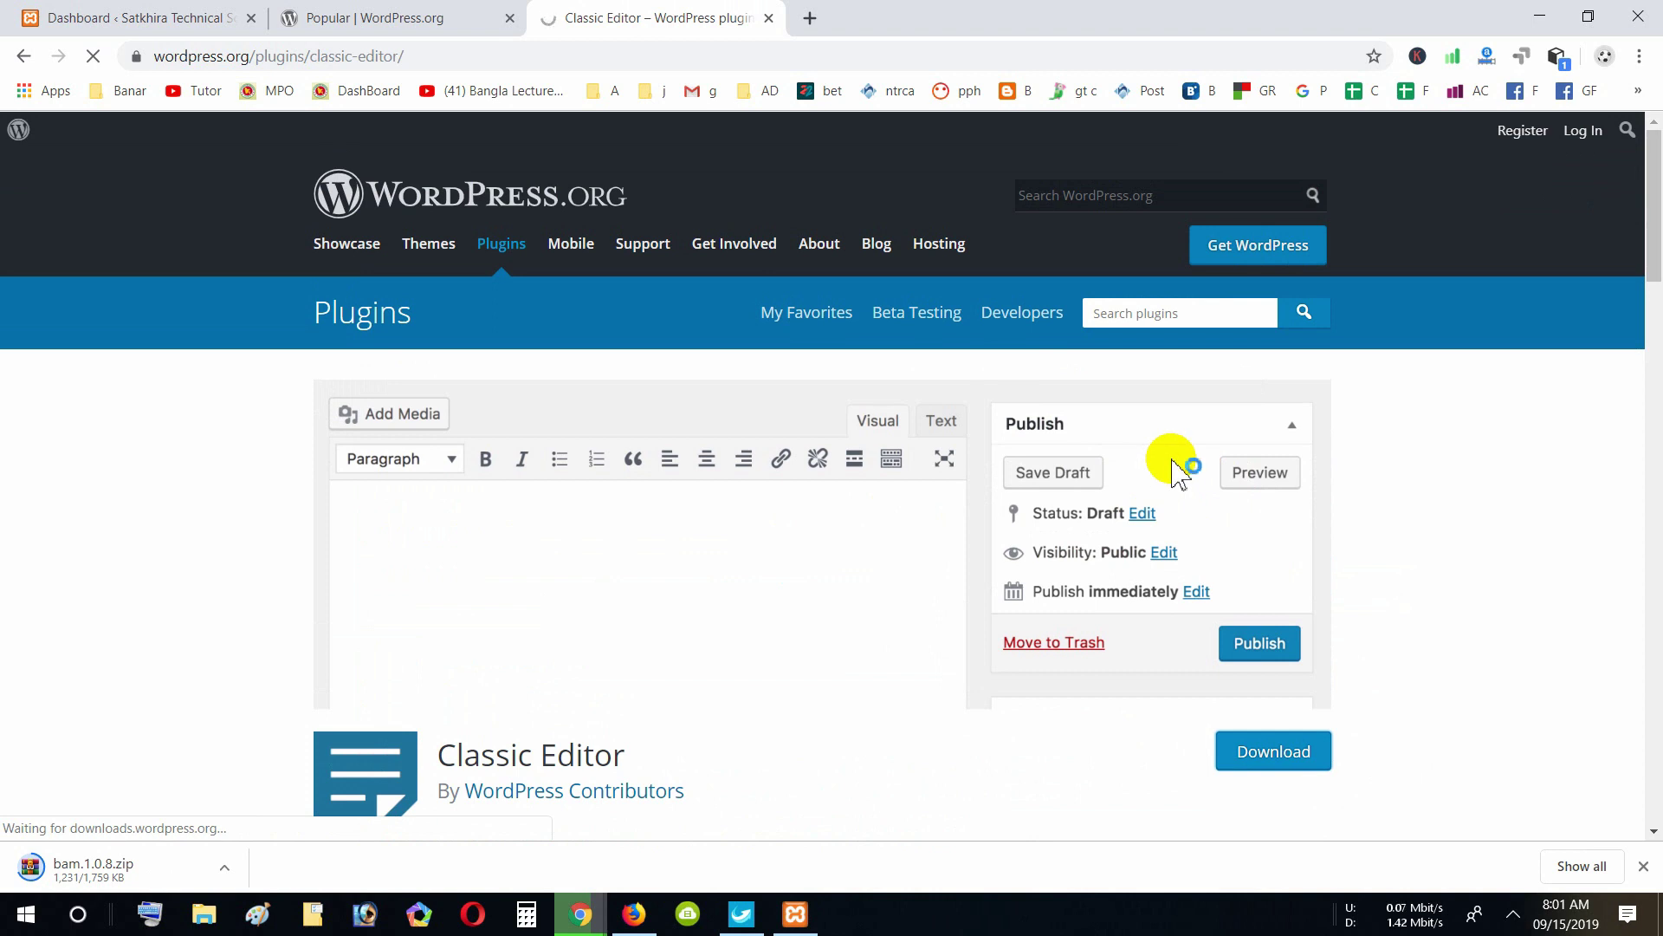
{"action": "key", "text": "XF86MonBrightnessUp"}
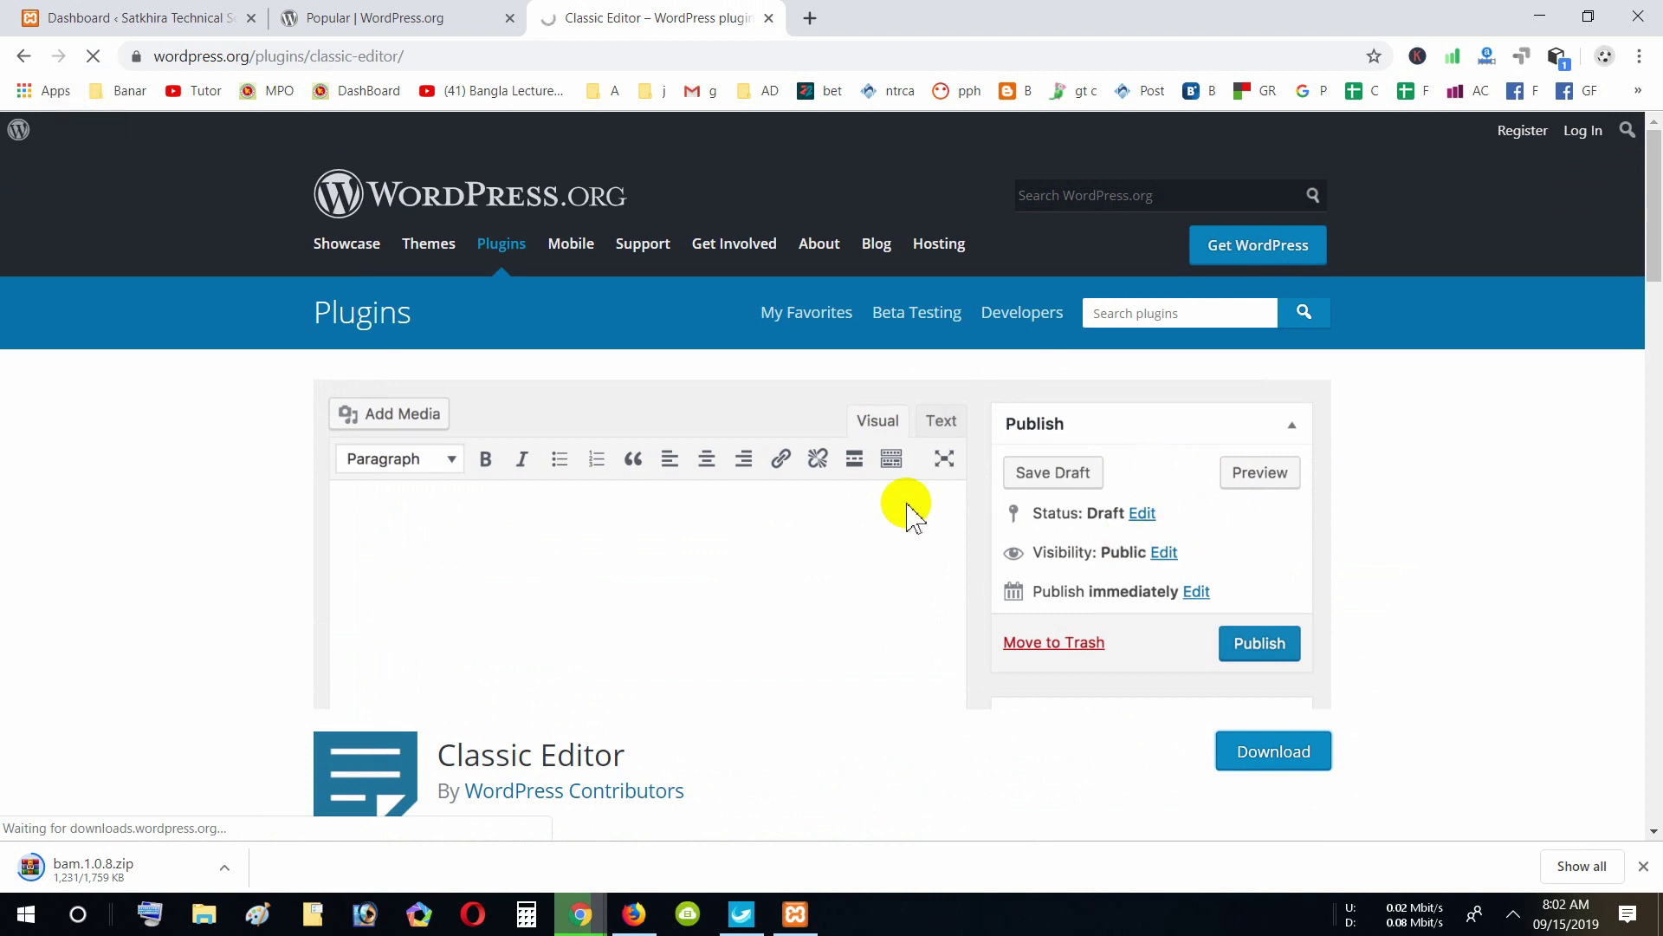
{"action": "left_click", "coordinate": [1513, 916]}
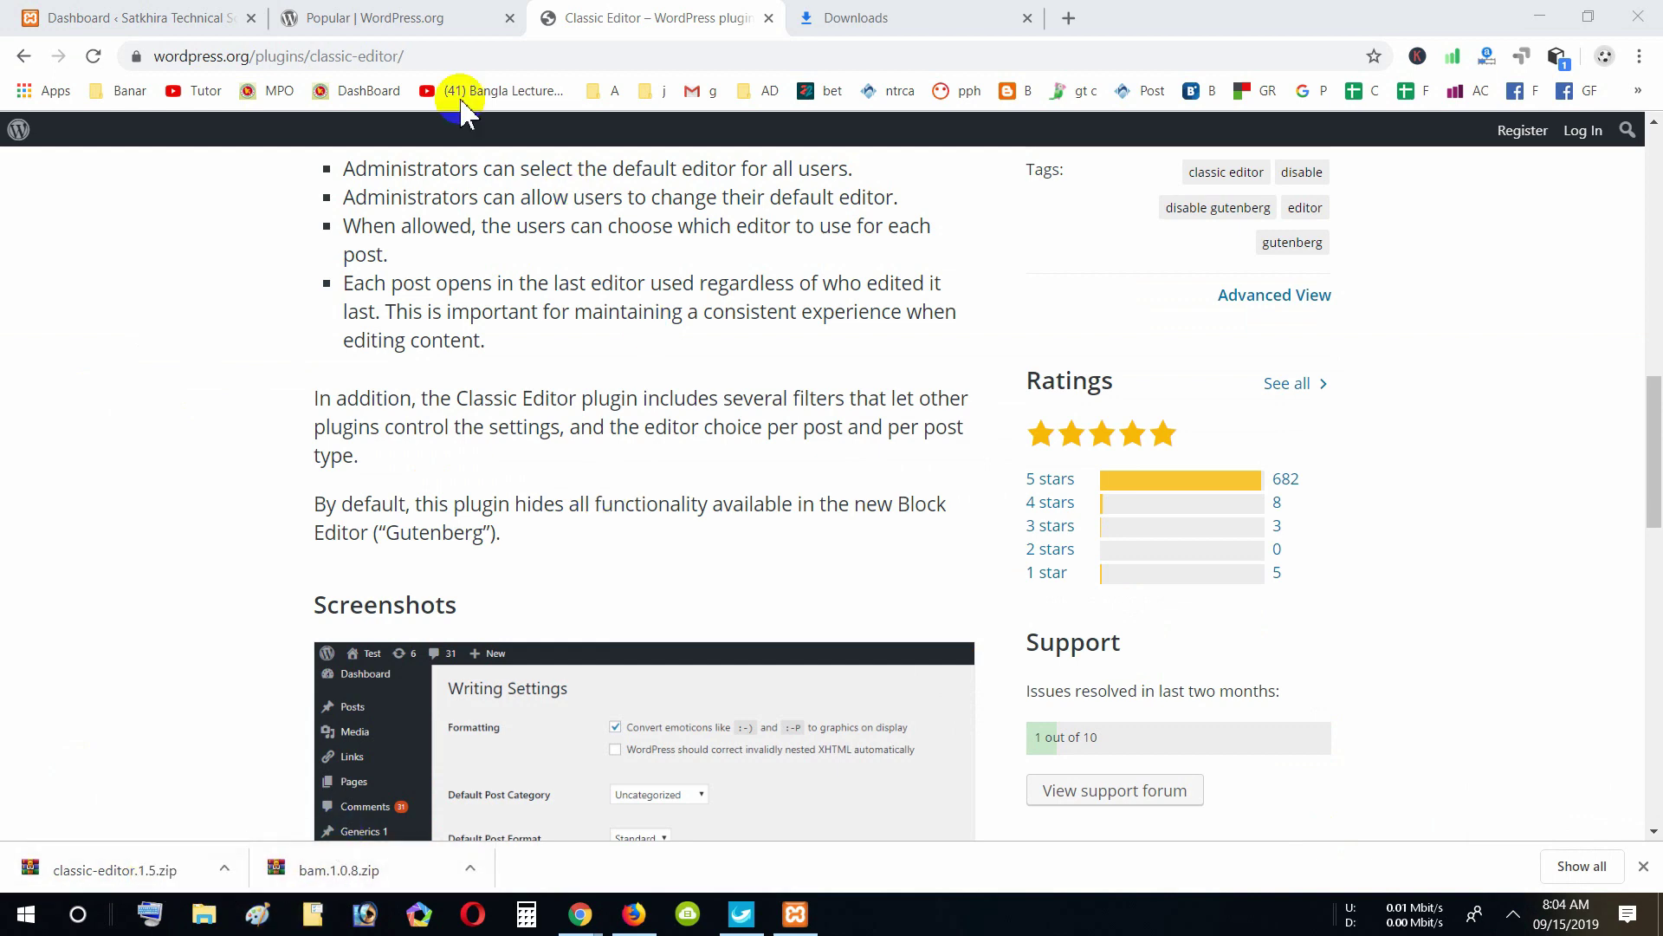
Return to the local site's dashboard and open the form for uploading a new theme
{"action": "left_click", "coordinate": [411, 13]}
{"action": "left_click", "coordinate": [117, 13]}
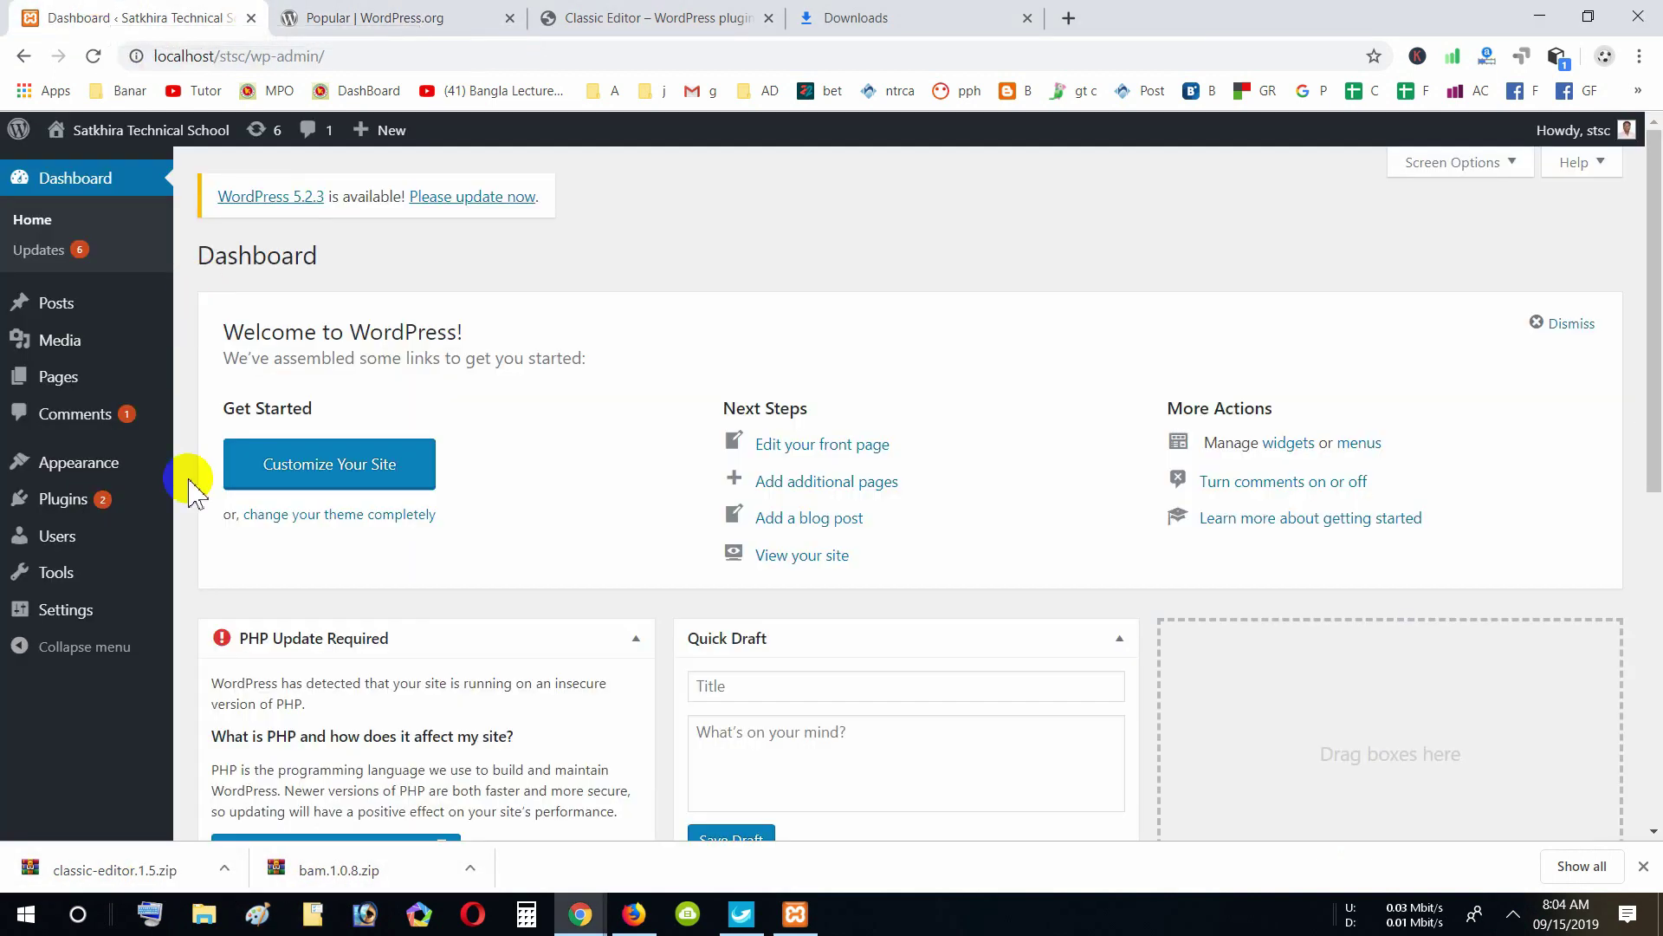
{"action": "mouse_move", "coordinate": [39, 468]}
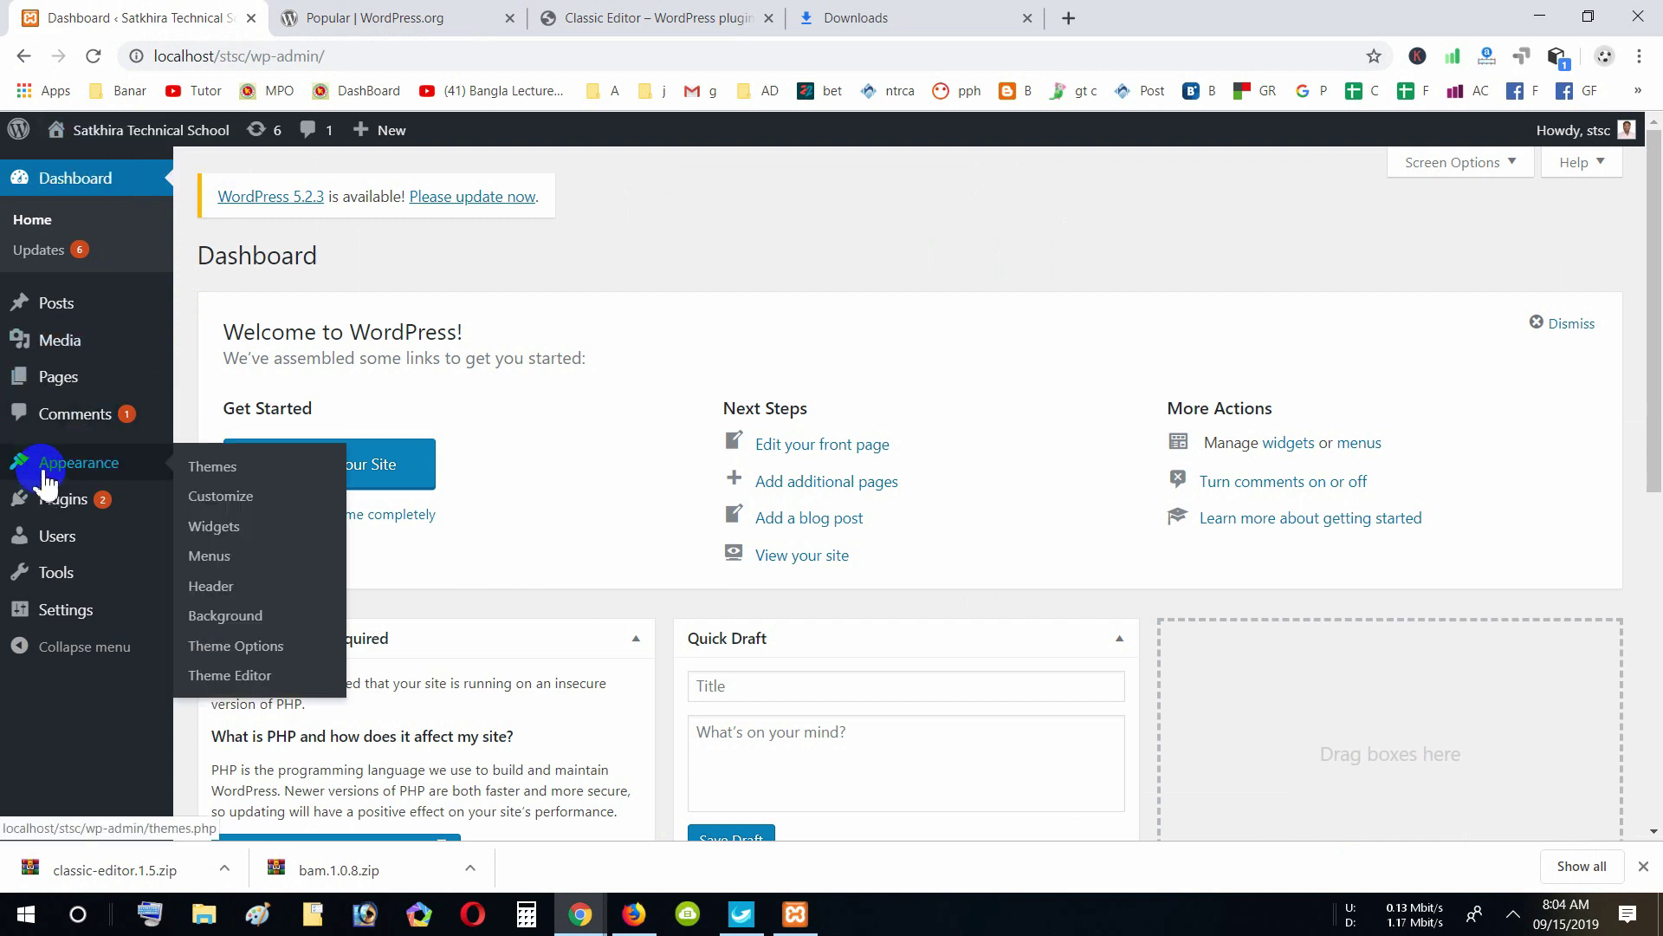
{"action": "left_click", "coordinate": [208, 468]}
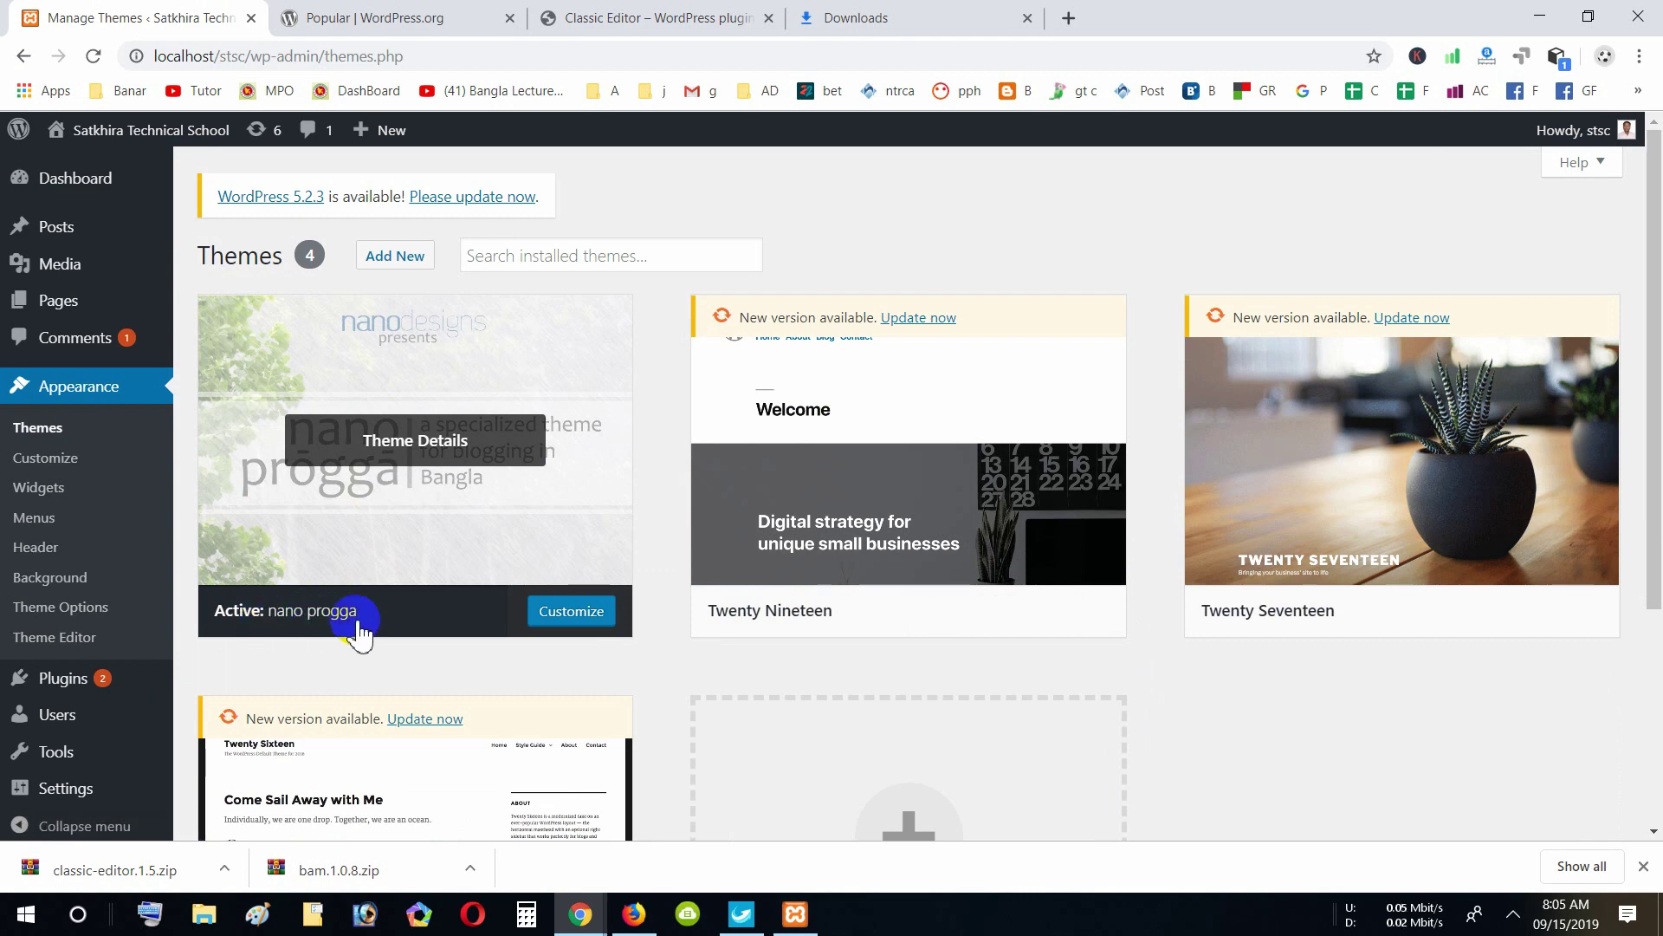
{"action": "left_click", "coordinate": [418, 265]}
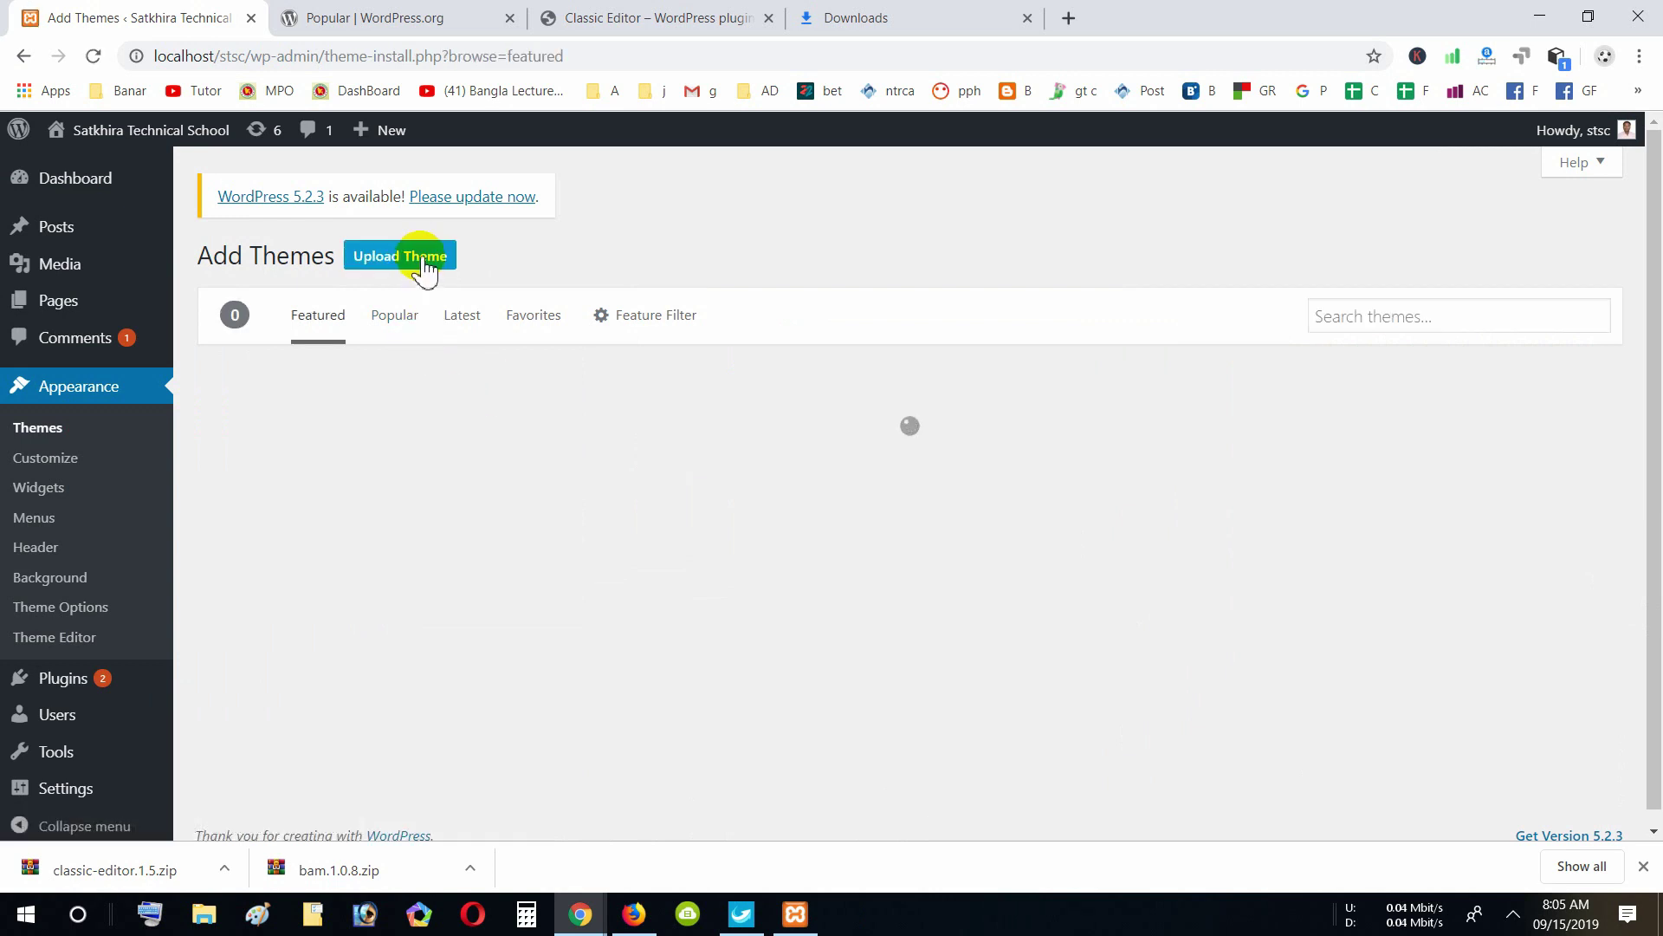
{"action": "left_click", "coordinate": [425, 265]}
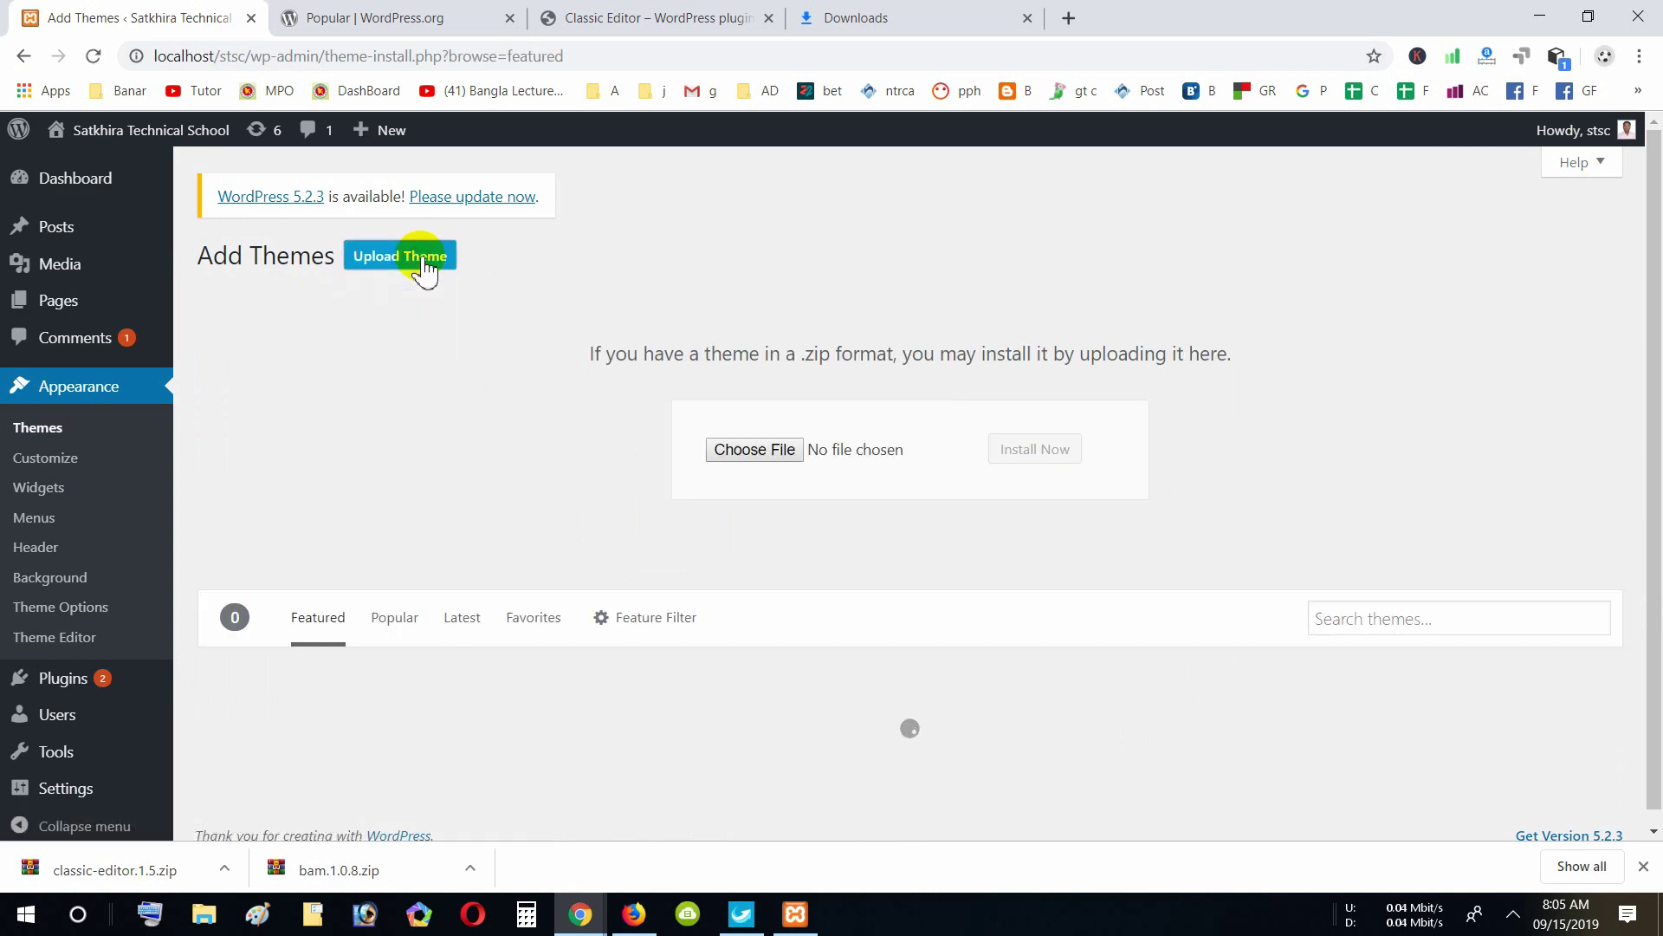
Upload bam.1.0.8.zip from the Downloads folder, install it as a theme and activate Bam
{"action": "left_click", "coordinate": [752, 450]}
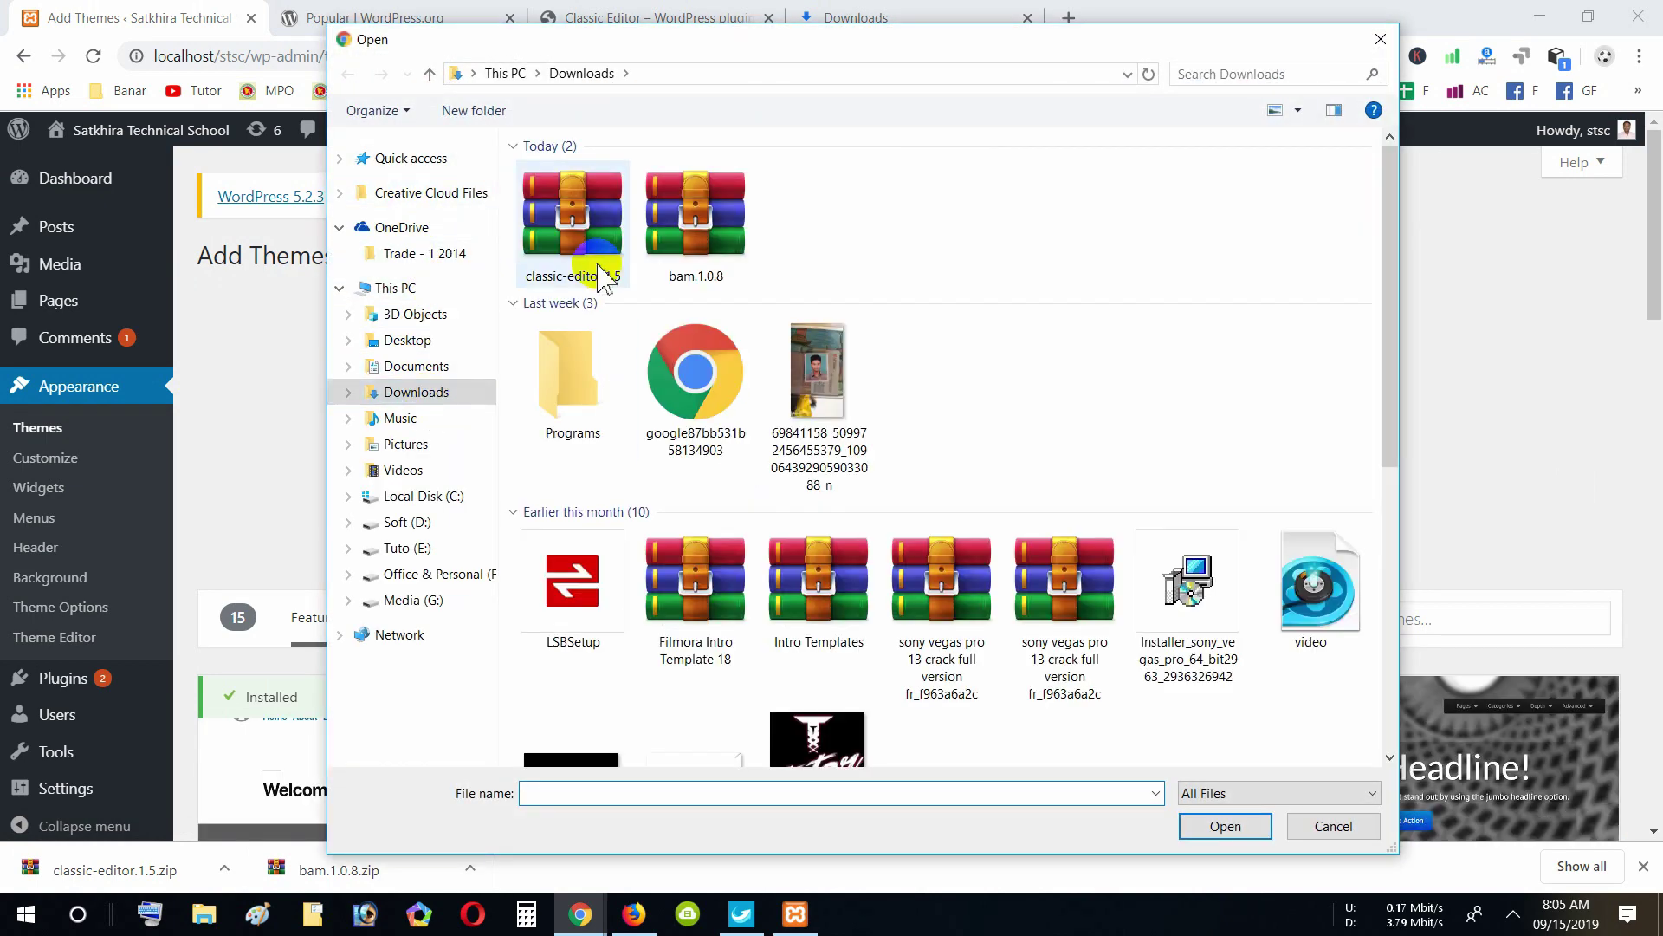
{"action": "double_click", "coordinate": [706, 227]}
{"action": "left_click", "coordinate": [1045, 452]}
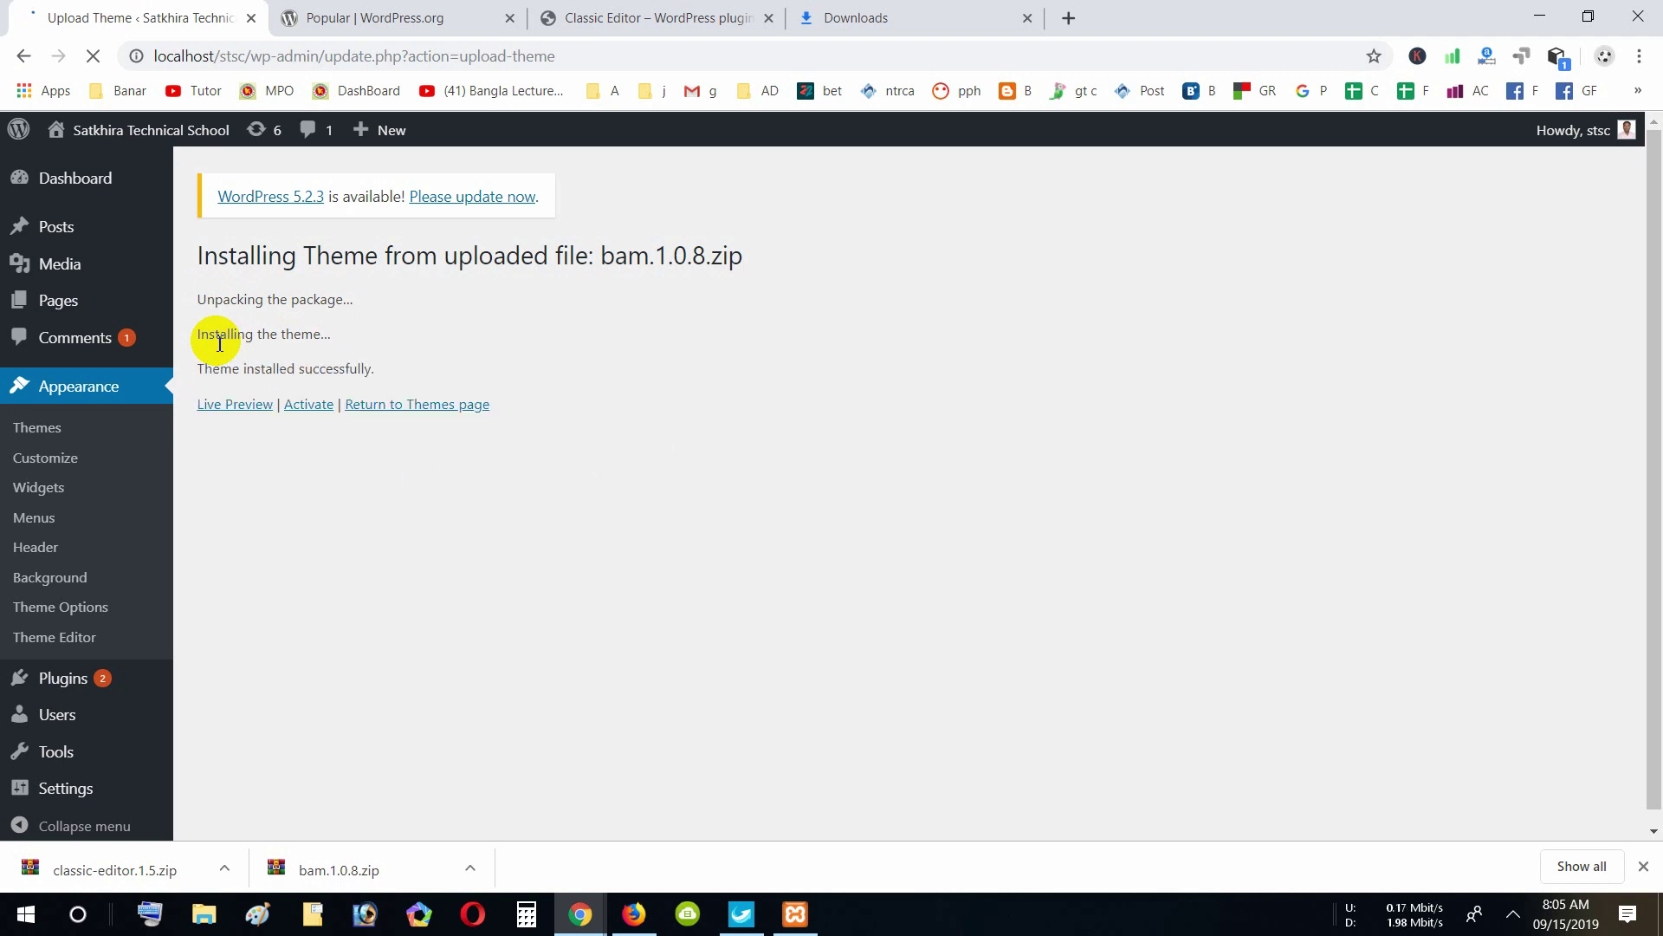
{"action": "left_click_drag", "start_coordinate": [232, 370], "coordinate": [380, 372]}
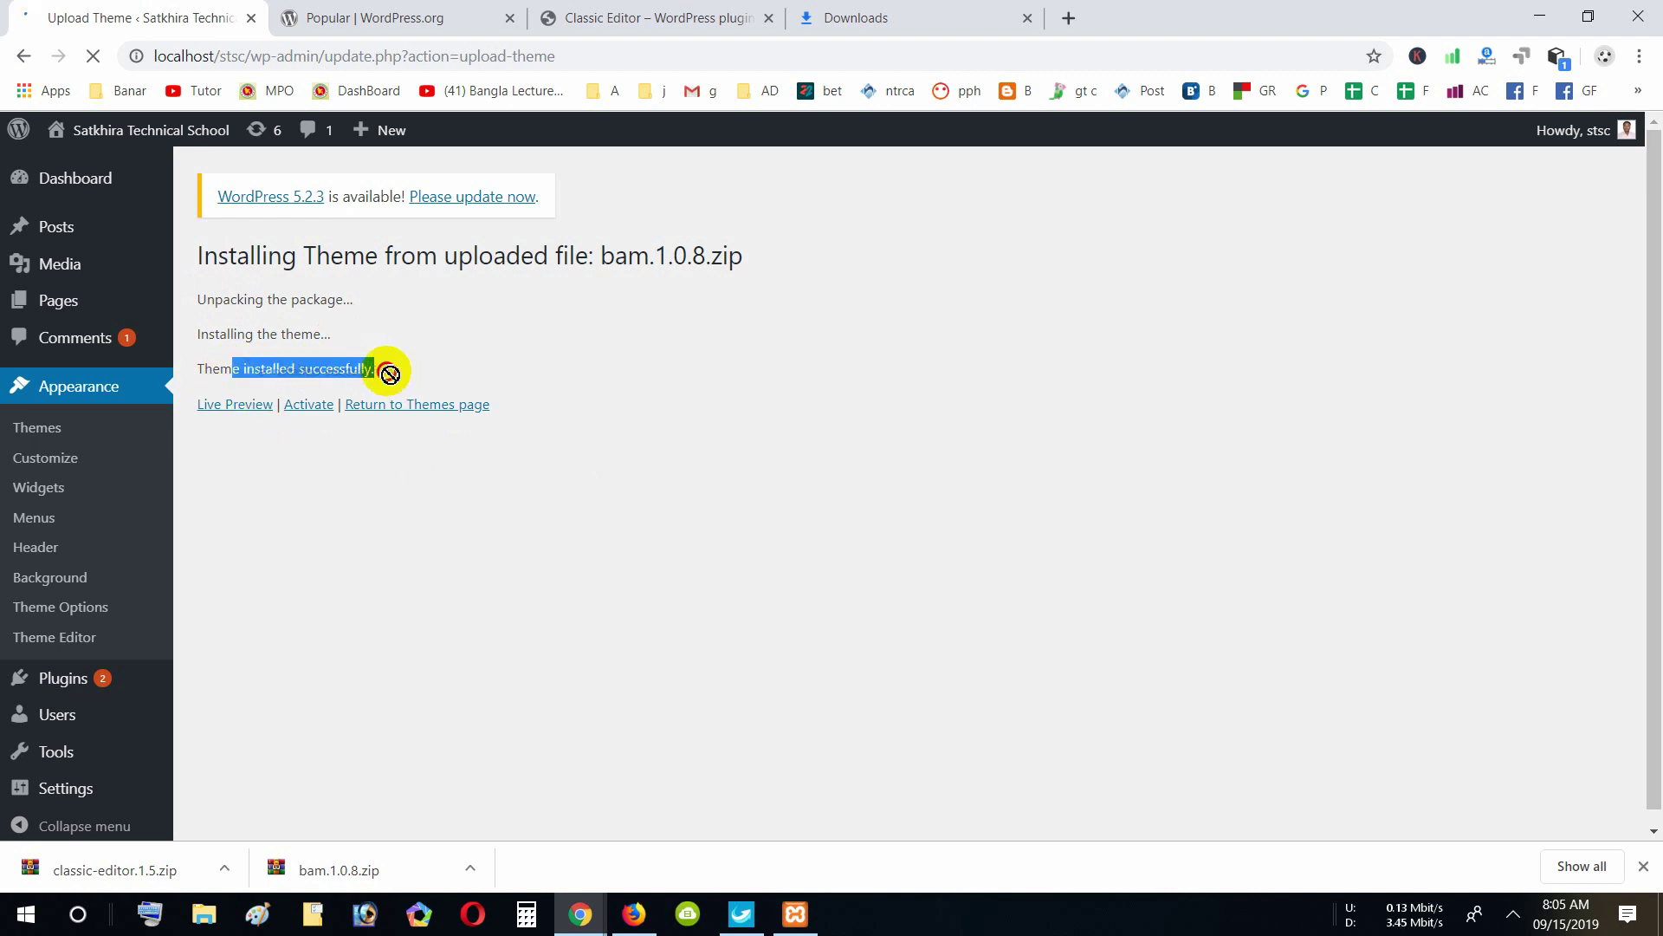
{"action": "left_click", "coordinate": [377, 382]}
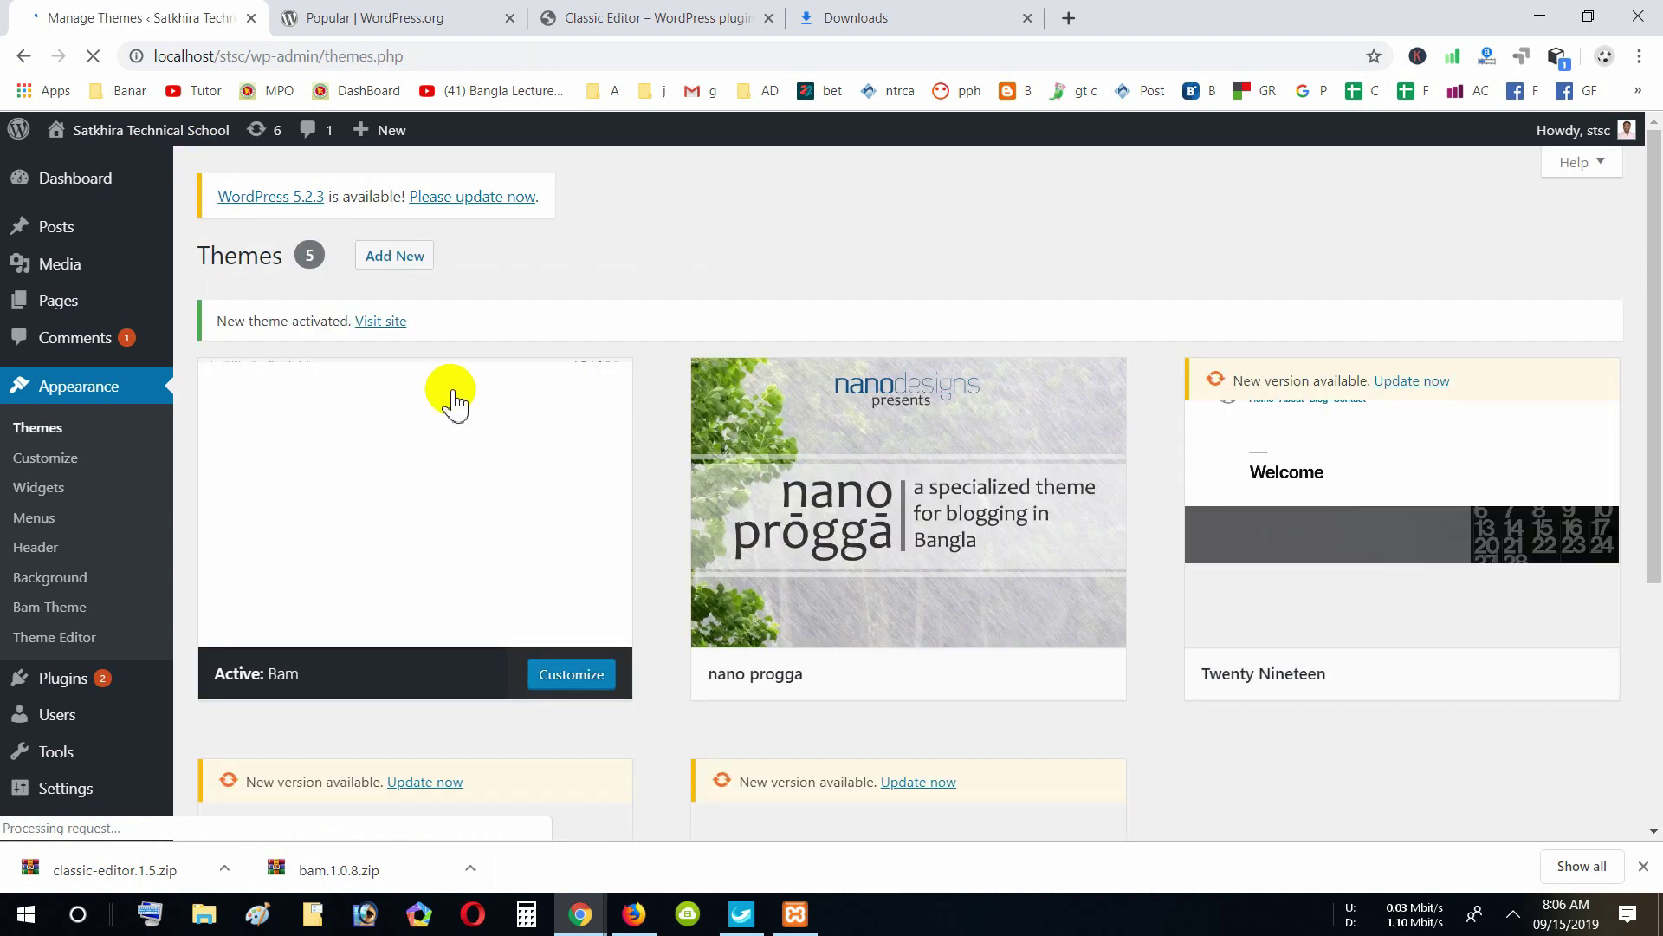
Visit the site in a separate browser tab and examine its home page with the Bam theme
{"action": "mouse_move", "coordinate": [148, 130]}
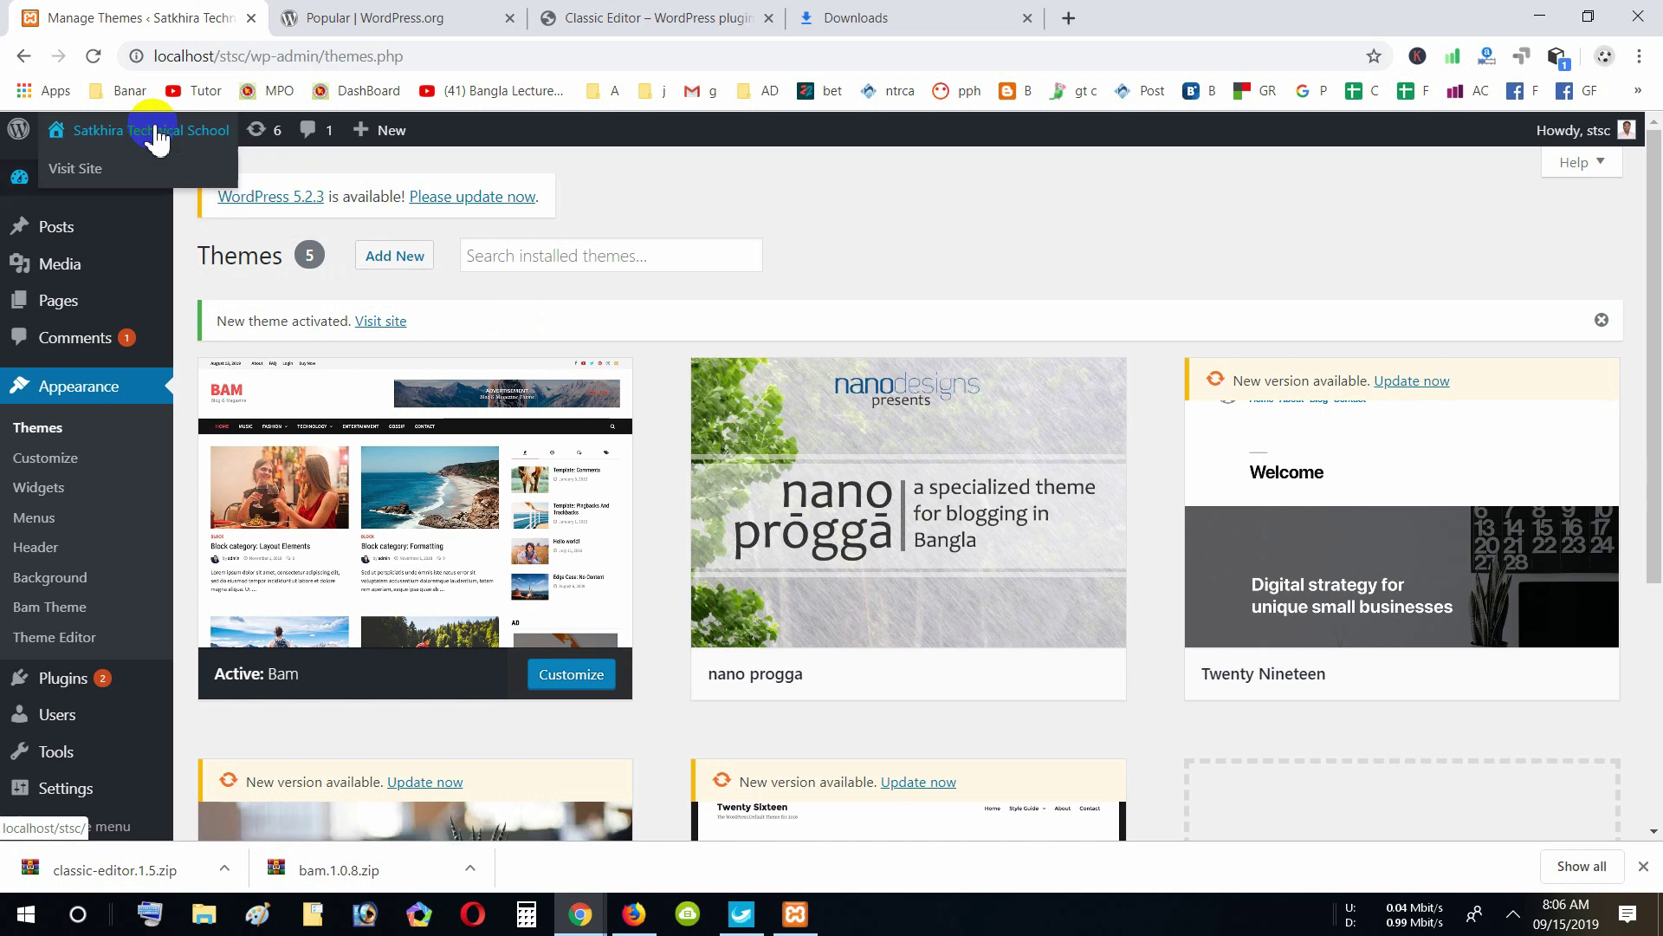
{"action": "middle_click", "coordinate": [94, 173]}
{"action": "left_click", "coordinate": [372, 19]}
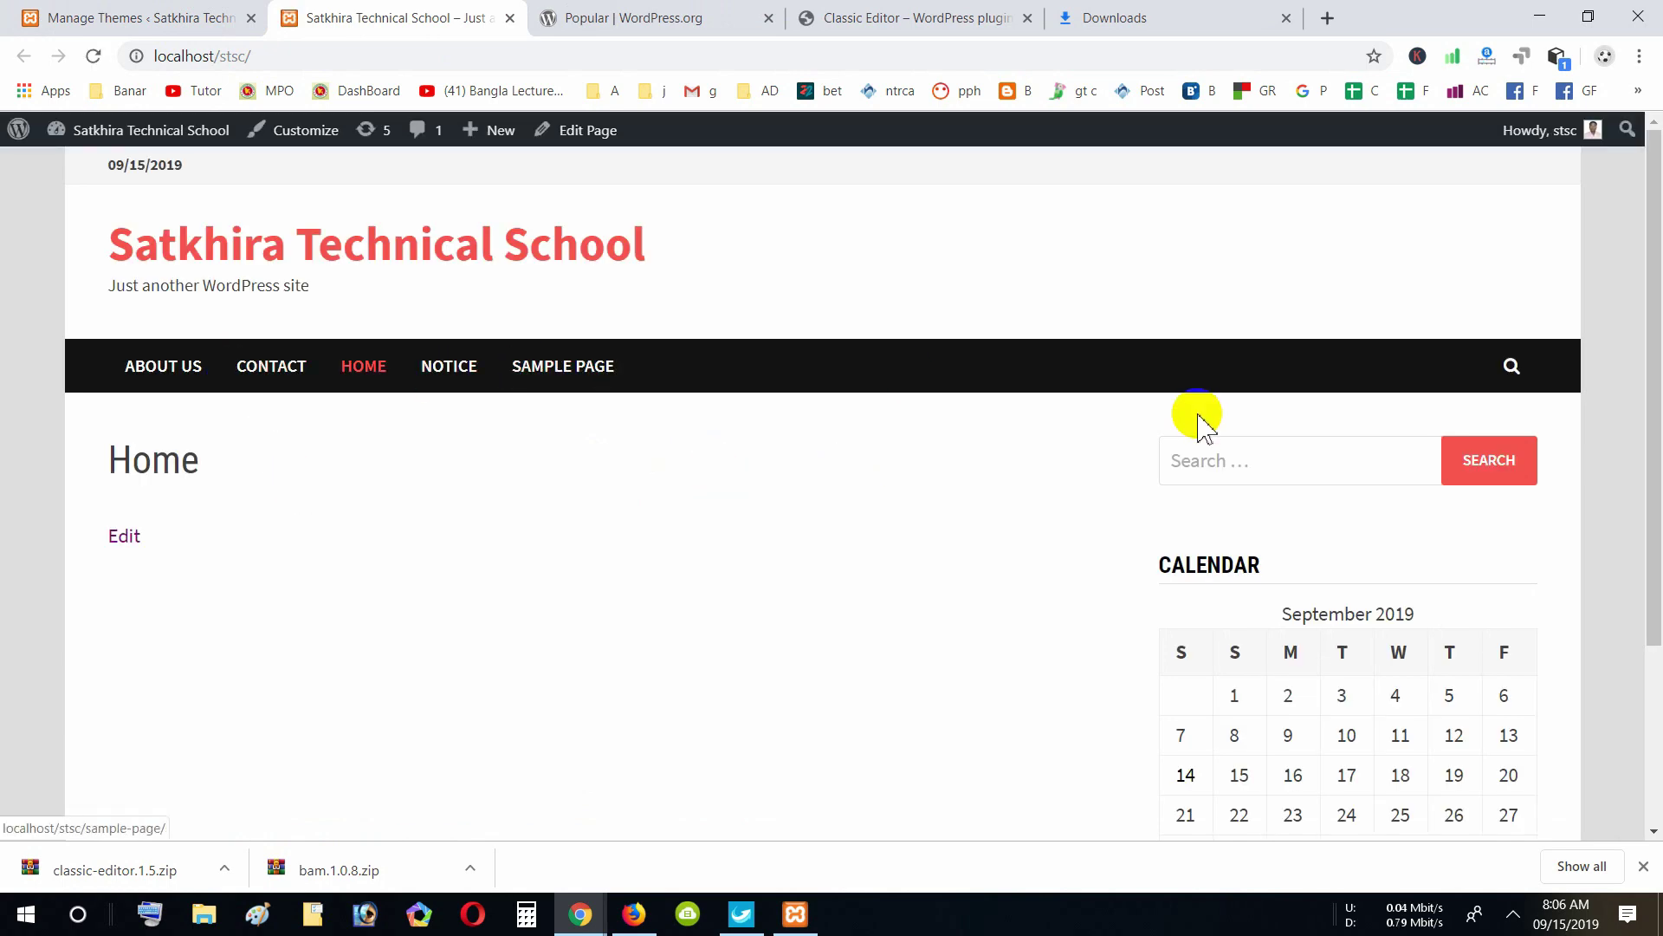
{"action": "scroll", "coordinate": [1199, 427], "scroll_direction": "down", "scroll_amount": 3}
{"action": "scroll", "coordinate": [1208, 430], "scroll_direction": "up", "scroll_amount": 1}
{"action": "scroll", "coordinate": [1209, 430], "scroll_direction": "up", "scroll_amount": 2}
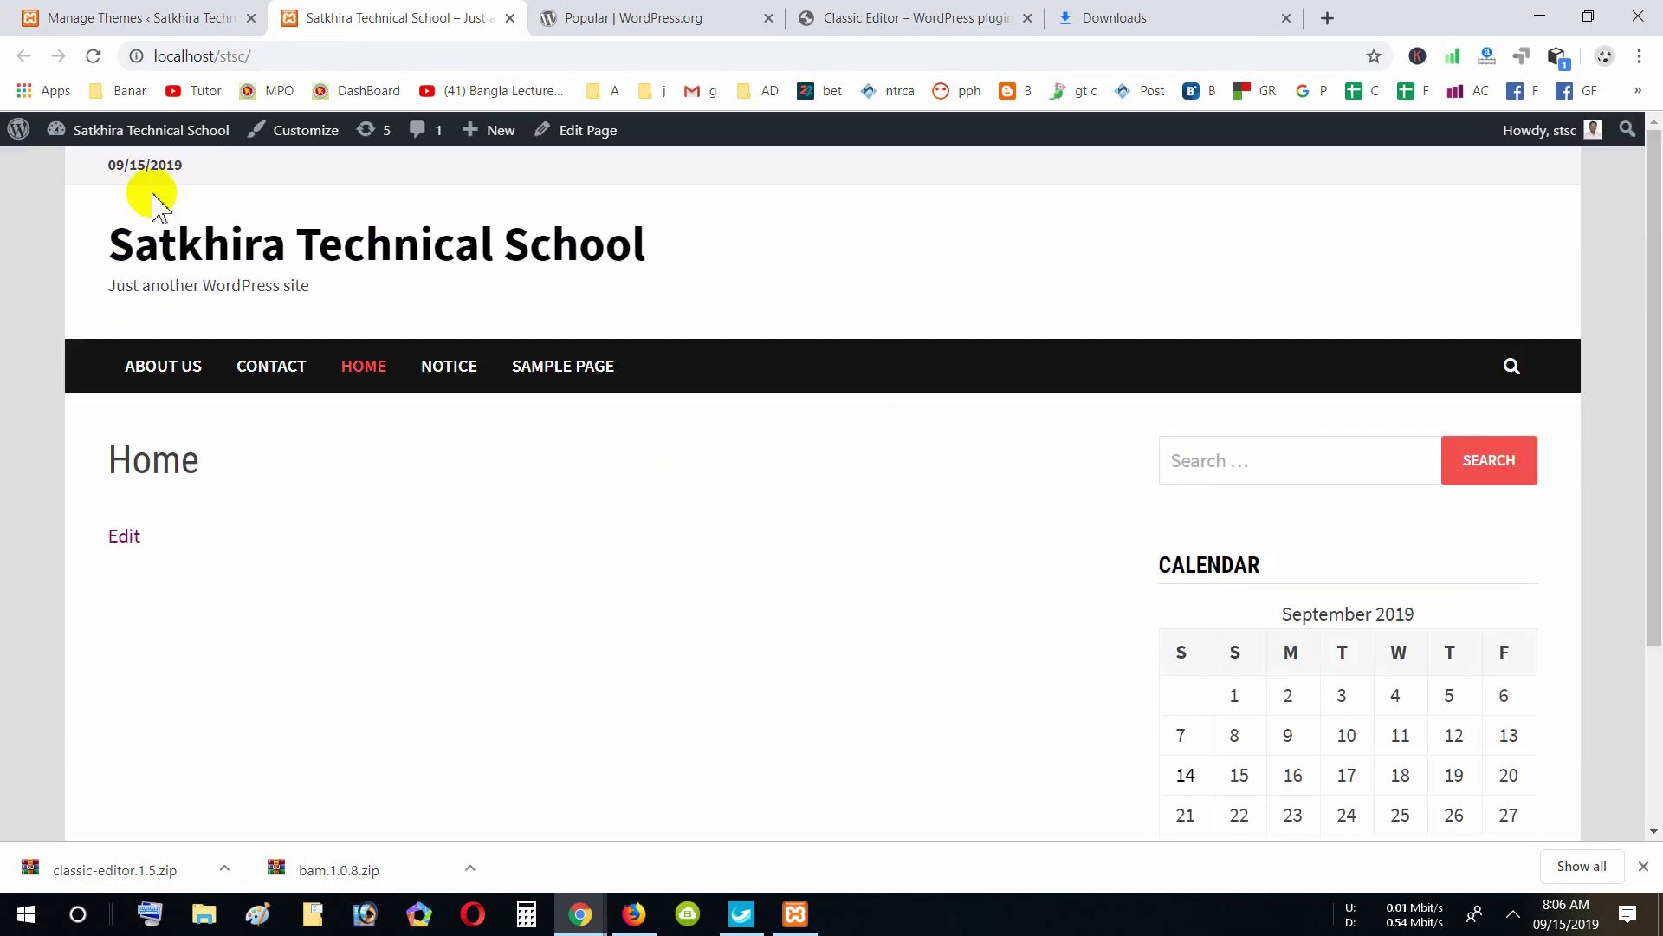
Return to the site's admin area and open the form for uploading a new plugin
{"action": "left_click", "coordinate": [158, 13]}
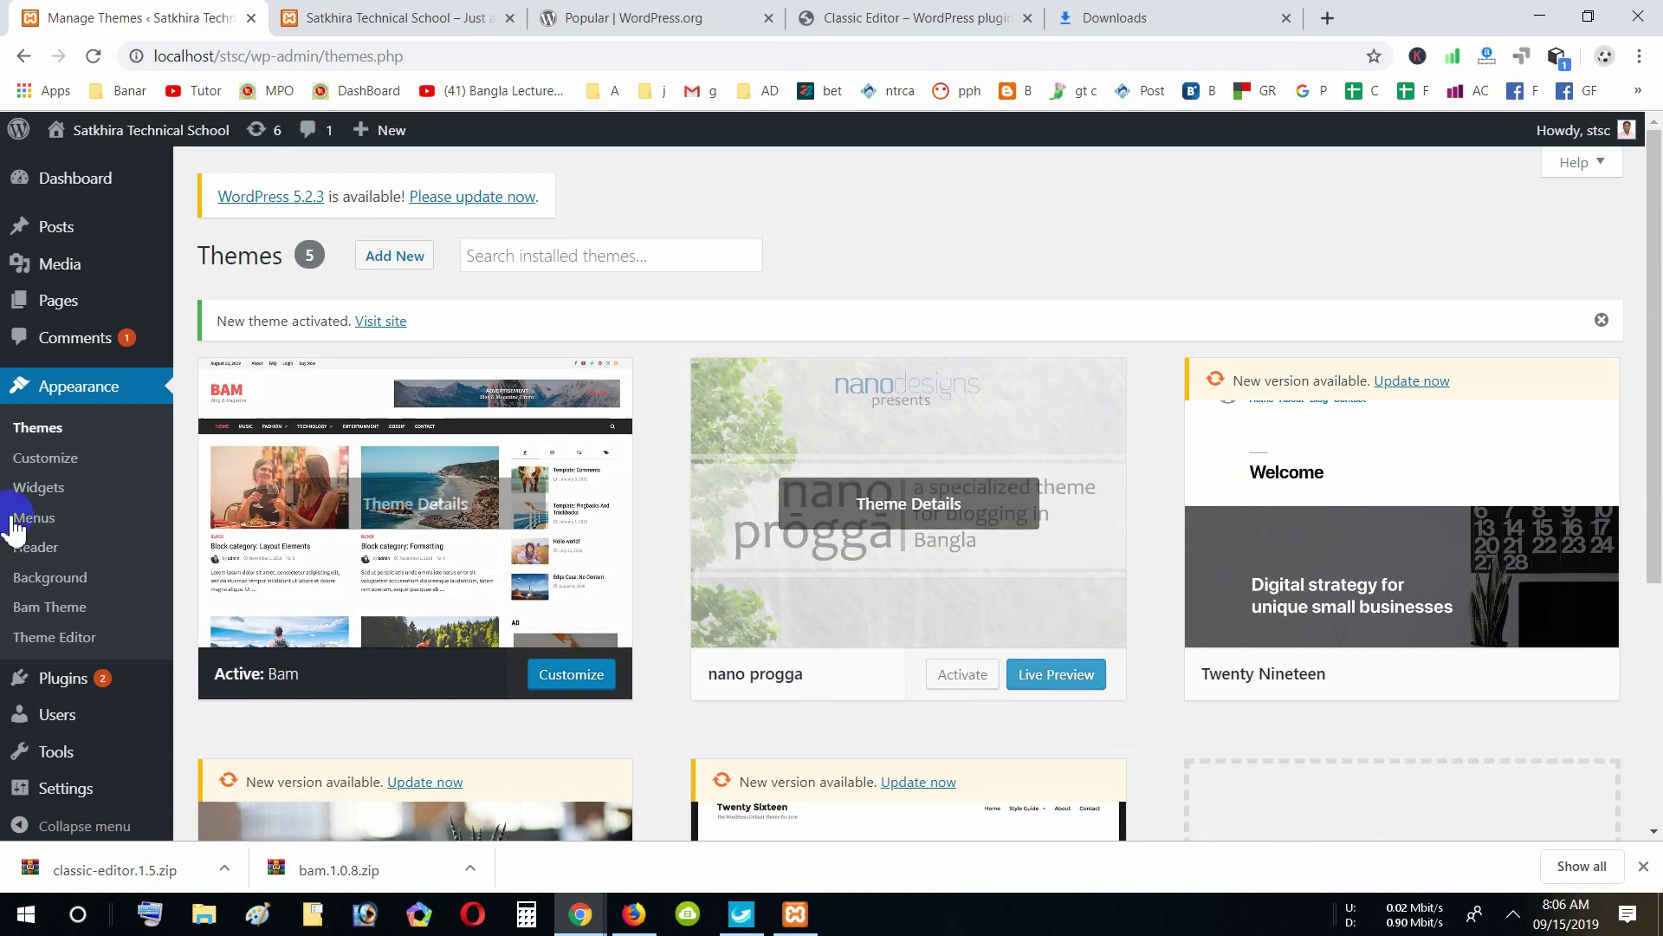
{"action": "left_click", "coordinate": [74, 678]}
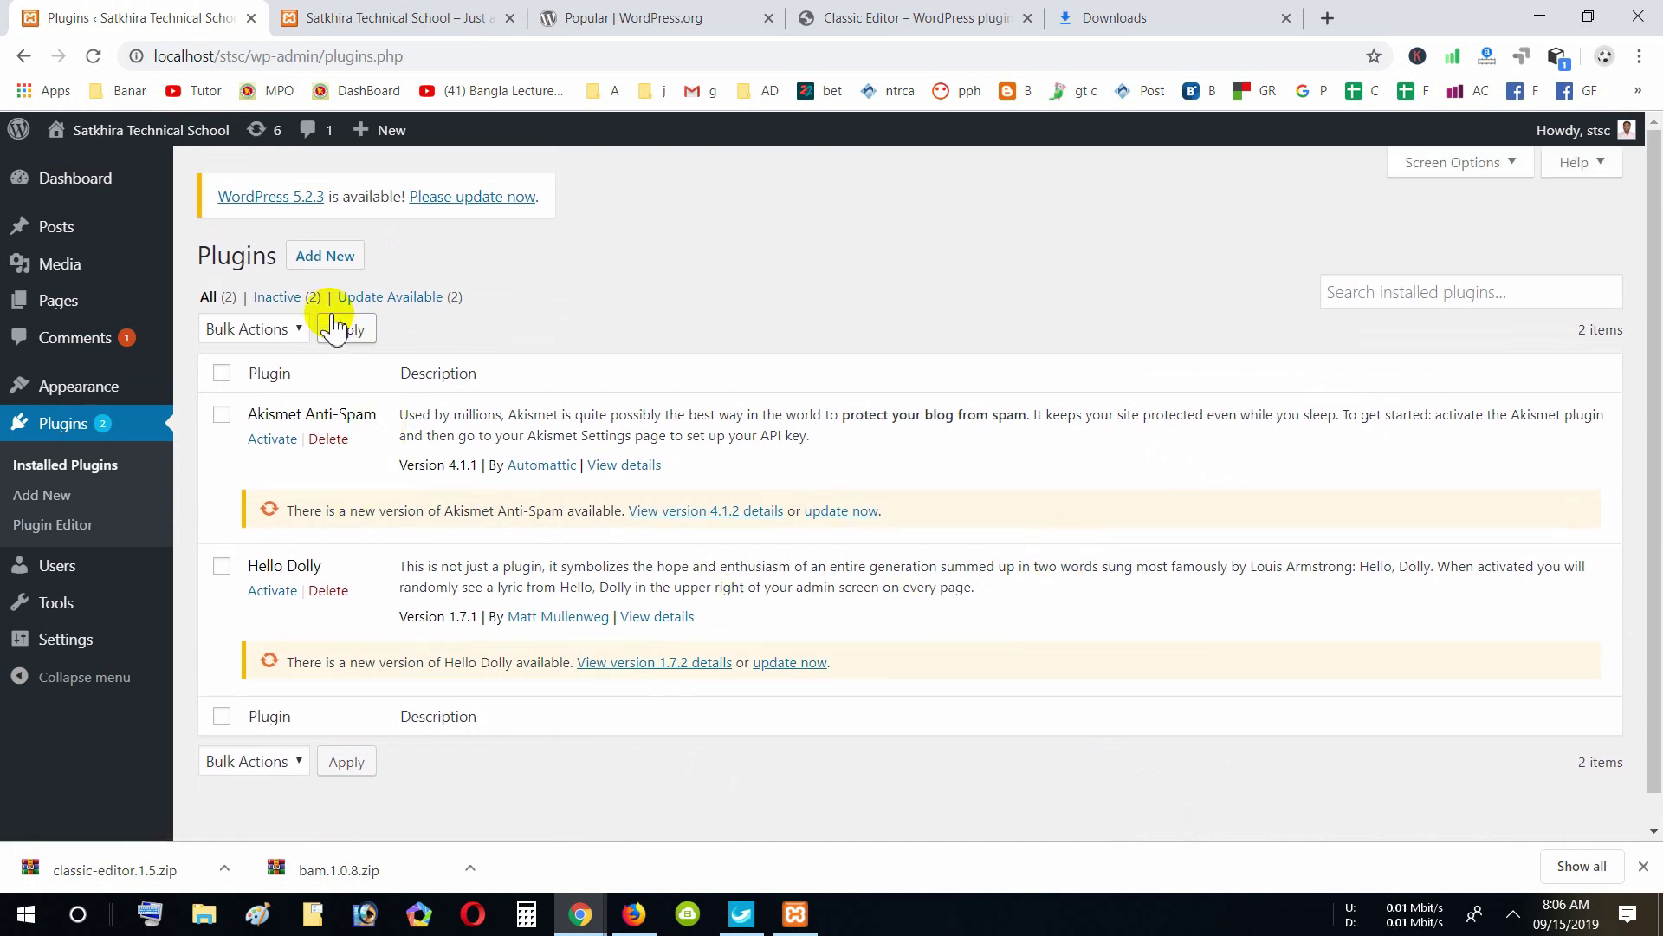
{"action": "left_click", "coordinate": [317, 268]}
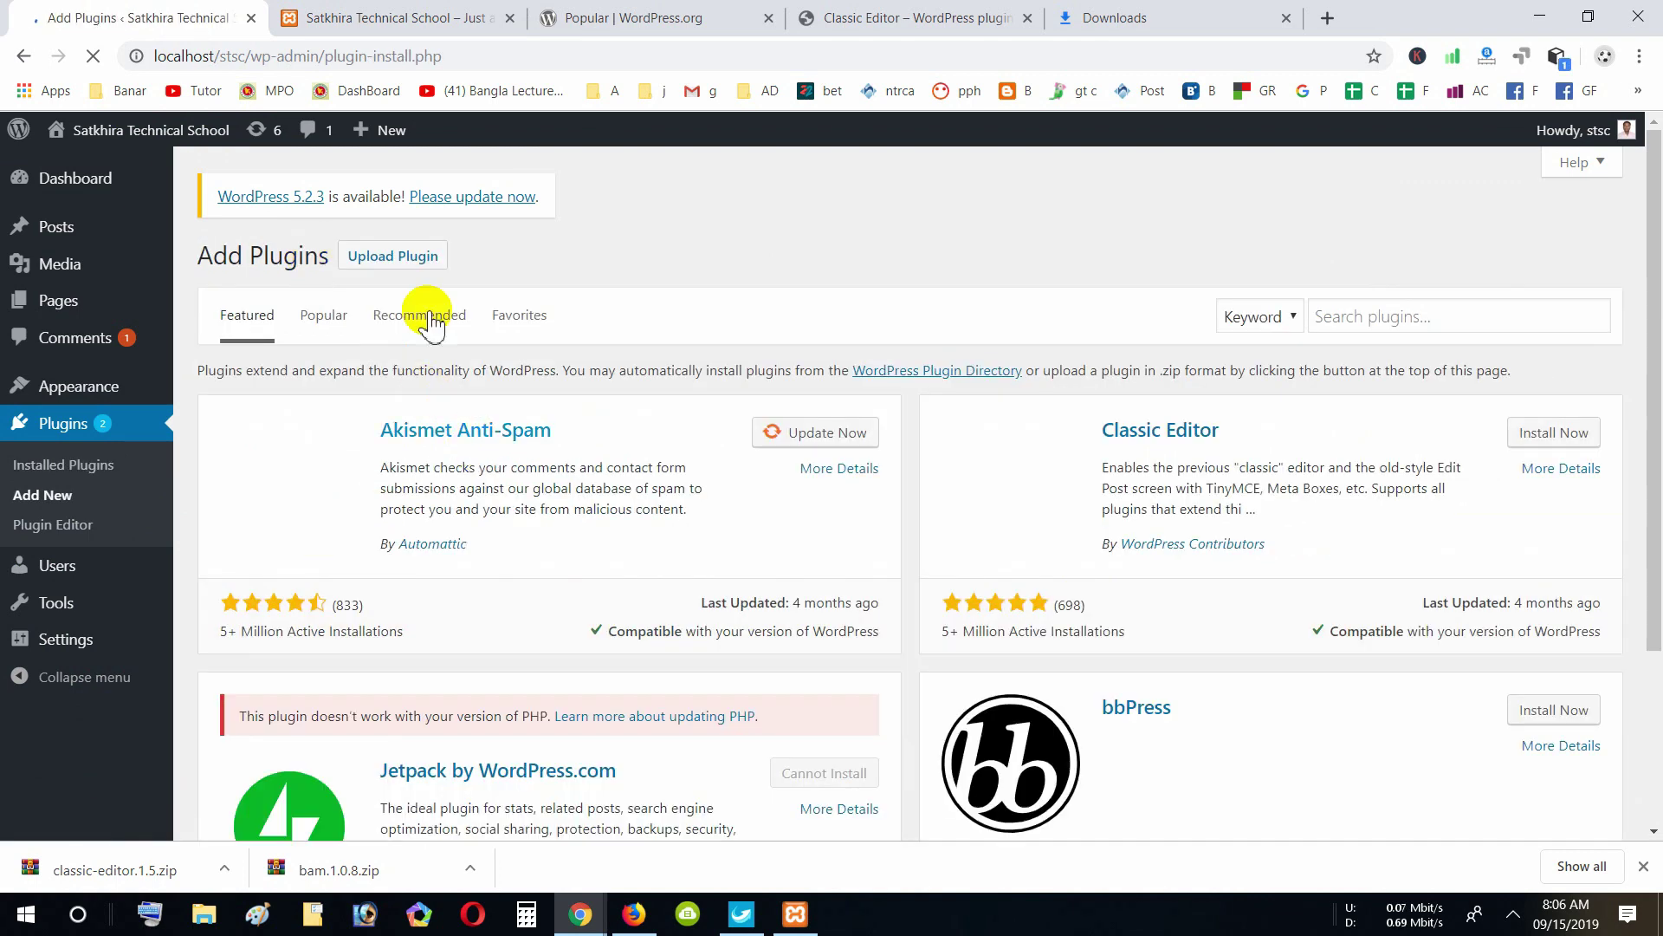
{"action": "left_click", "coordinate": [419, 266]}
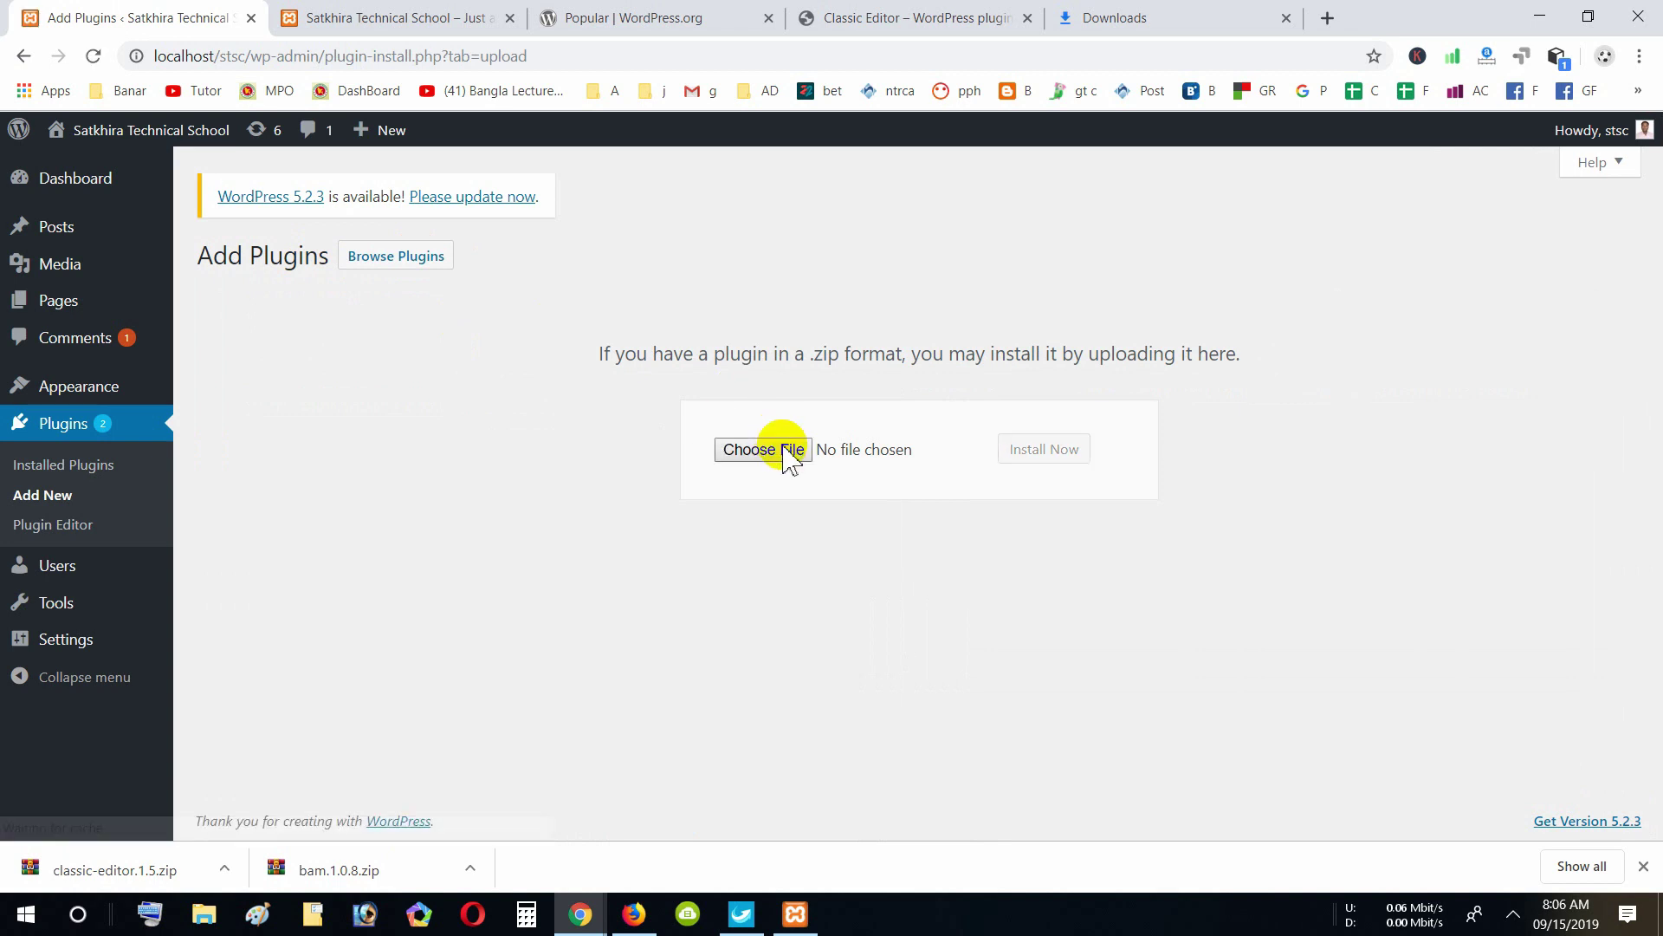
Upload classic-editor.1.5.zip from the Downloads folder, install it as a plugin and activate Classic Editor
{"action": "left_click", "coordinate": [785, 451]}
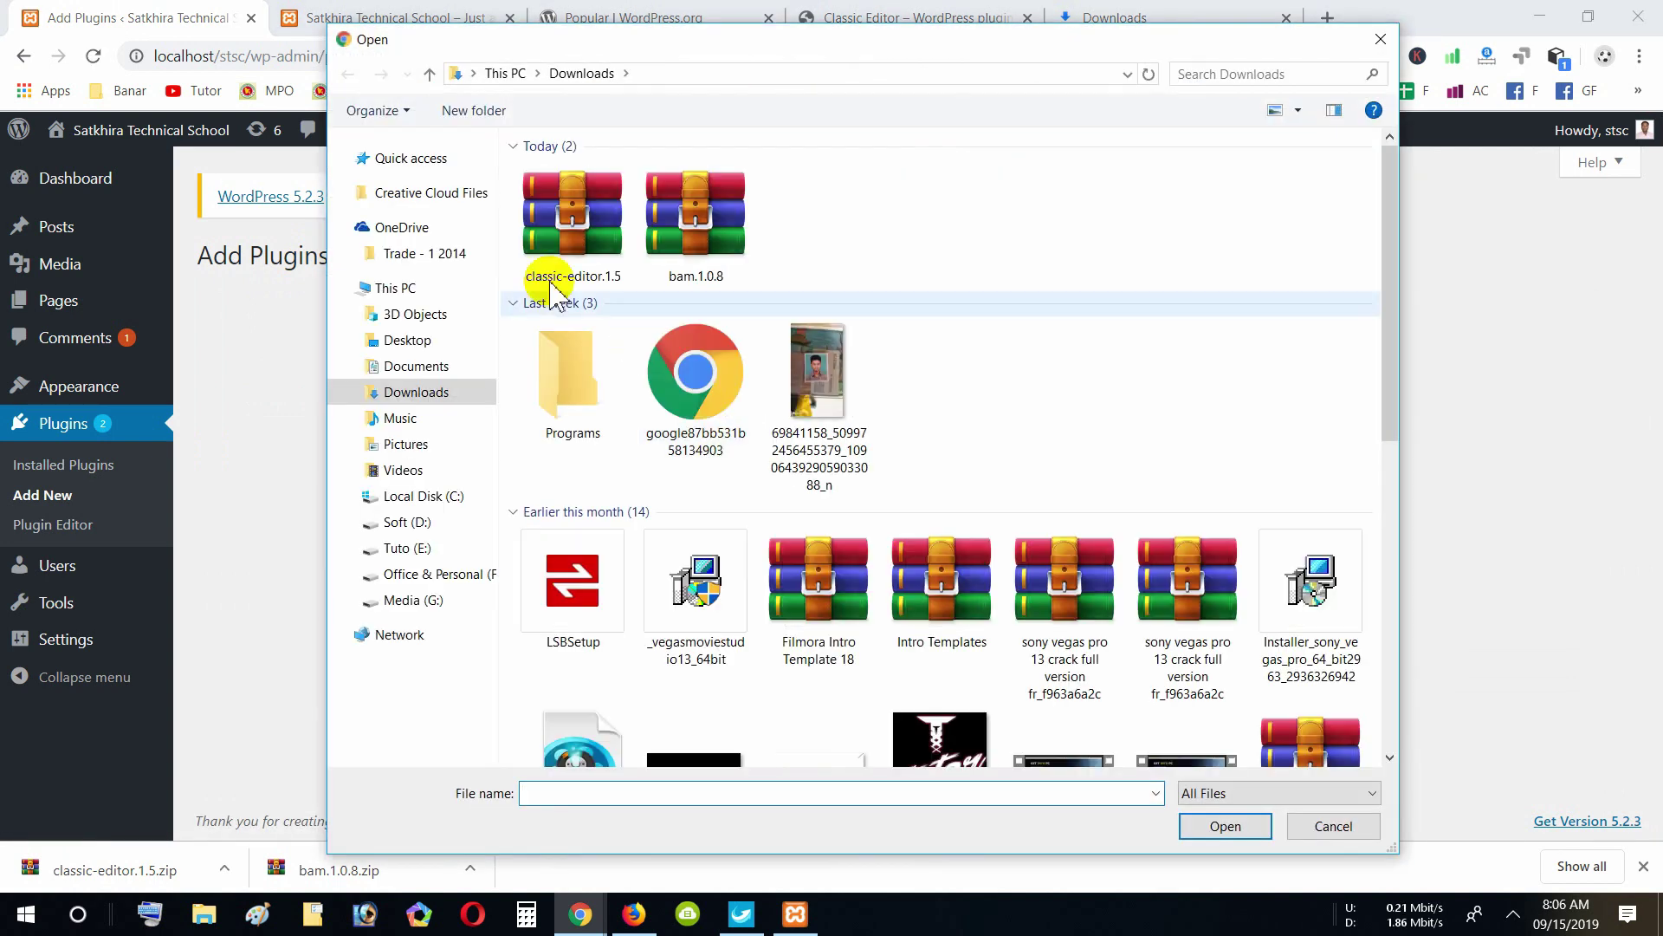
{"action": "double_click", "coordinate": [567, 217]}
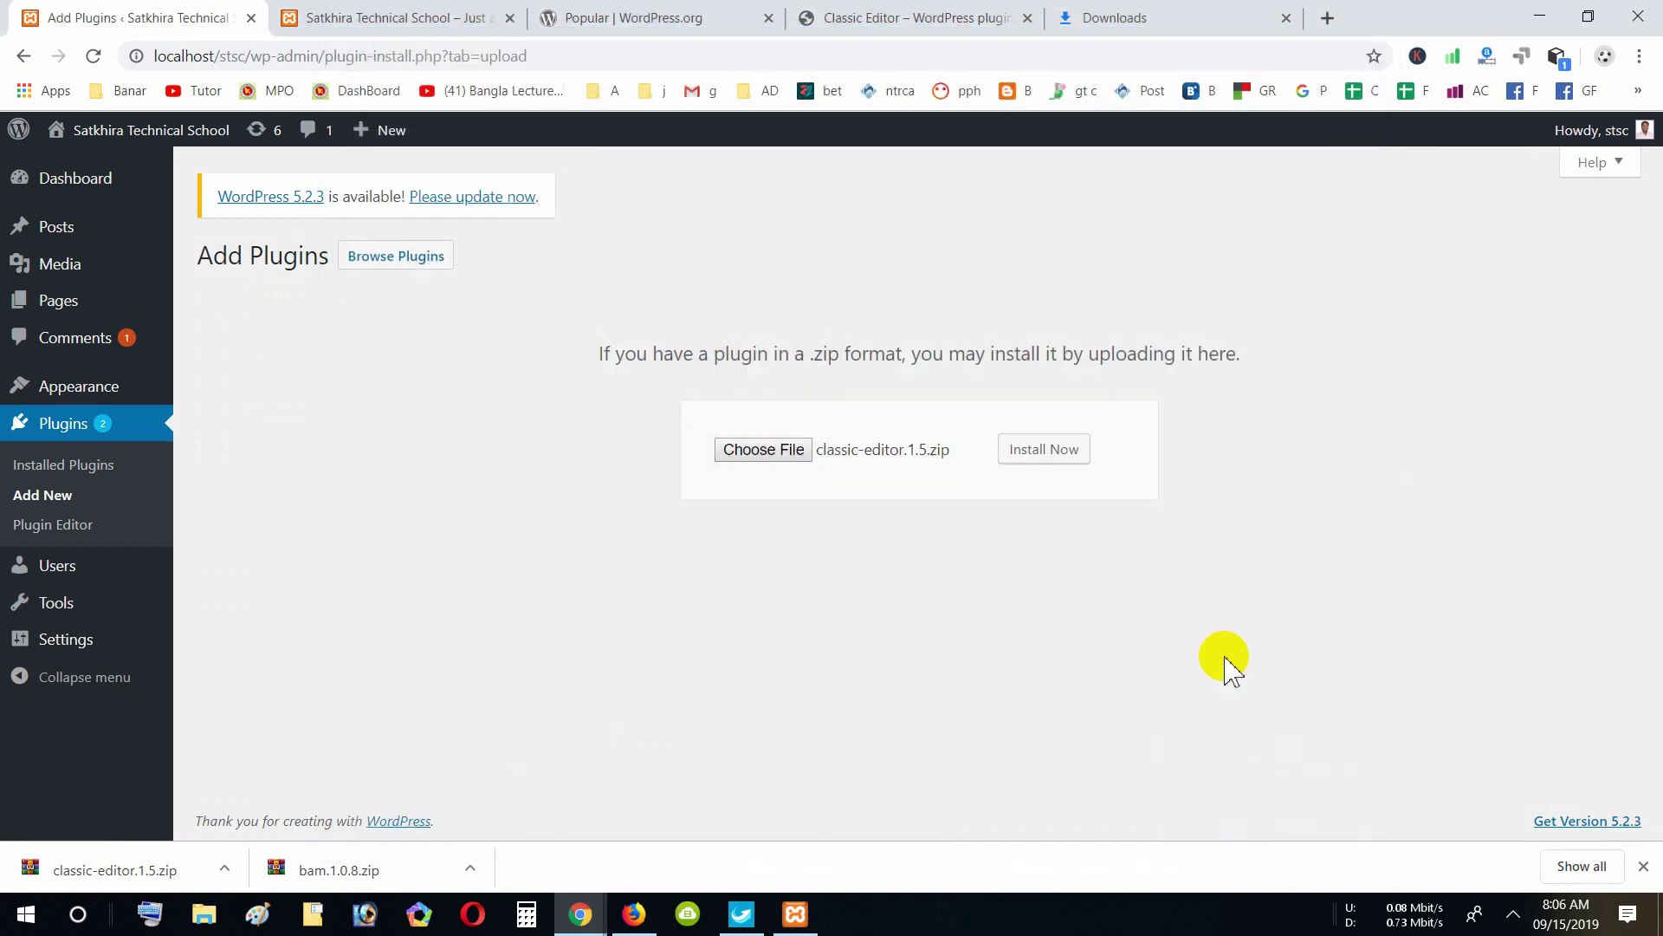
{"action": "left_click", "coordinate": [1051, 454]}
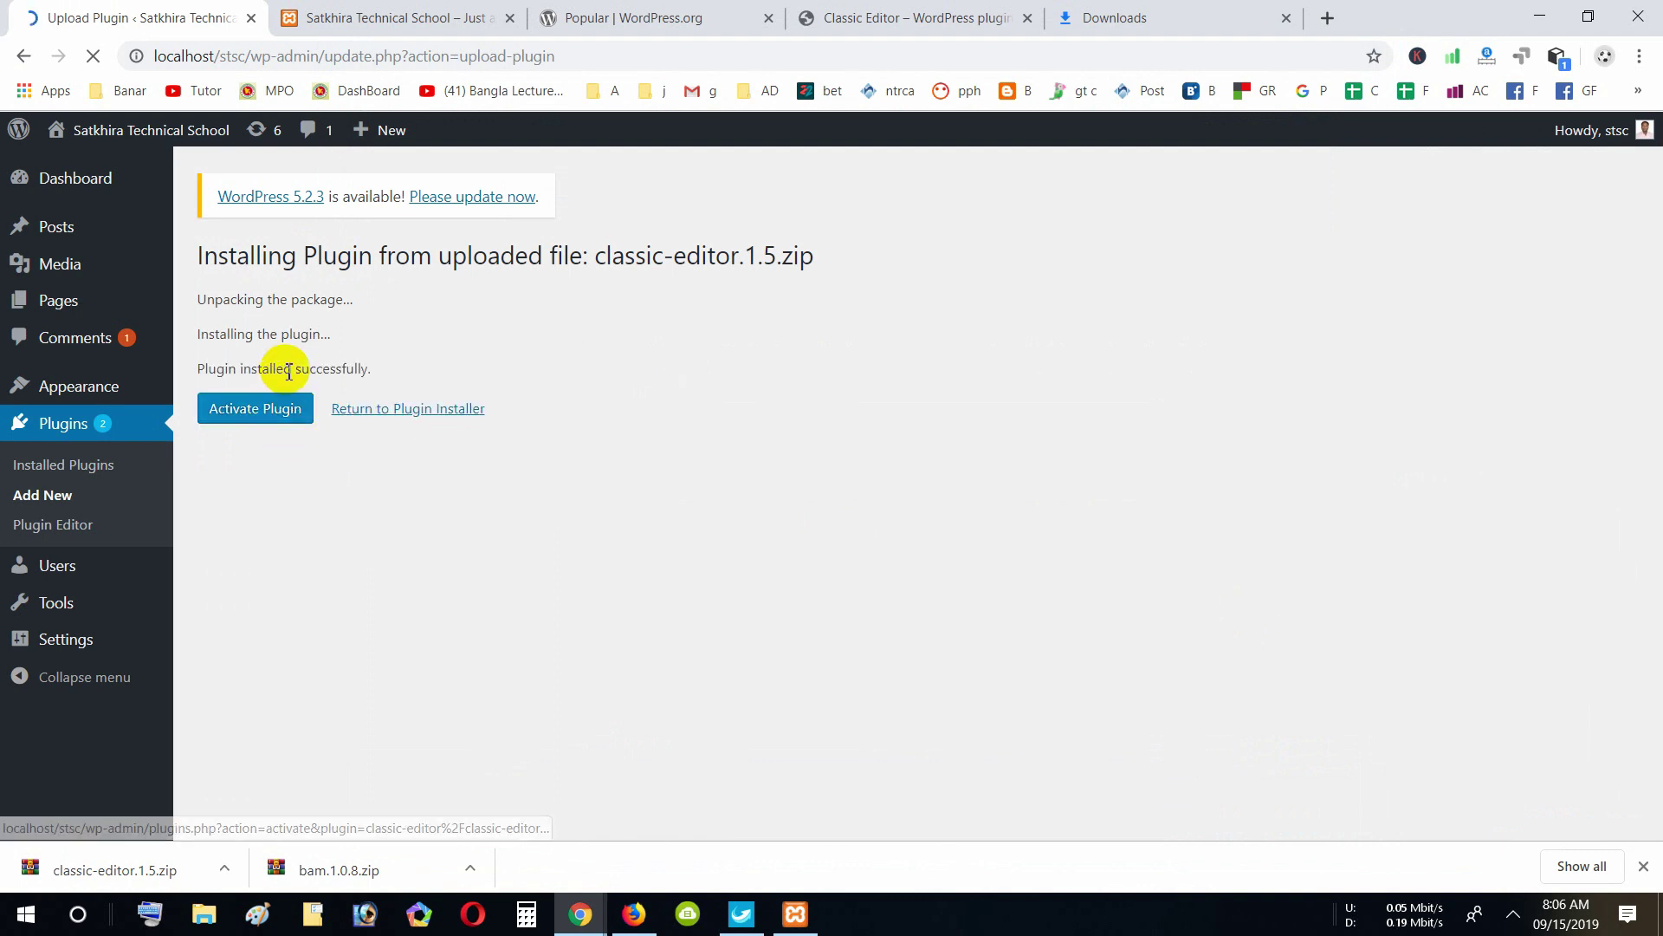
{"action": "left_click", "coordinate": [275, 419]}
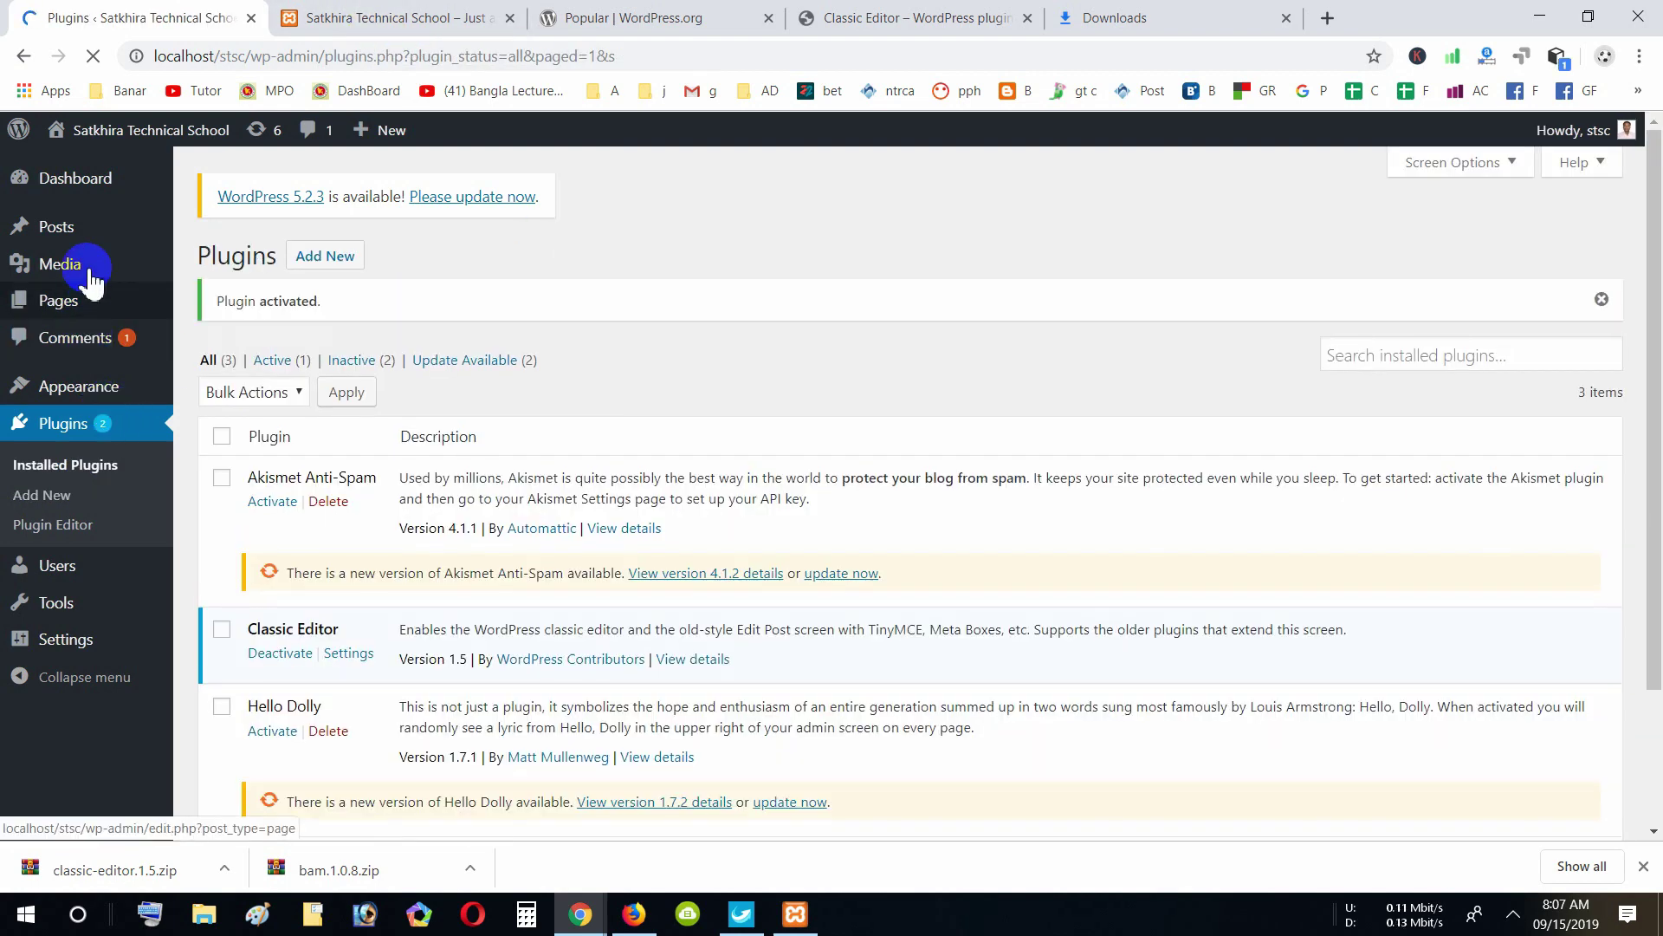
Go to the site's list of posts and start a new blank post, placing the cursor in its title
{"action": "left_click", "coordinate": [87, 230]}
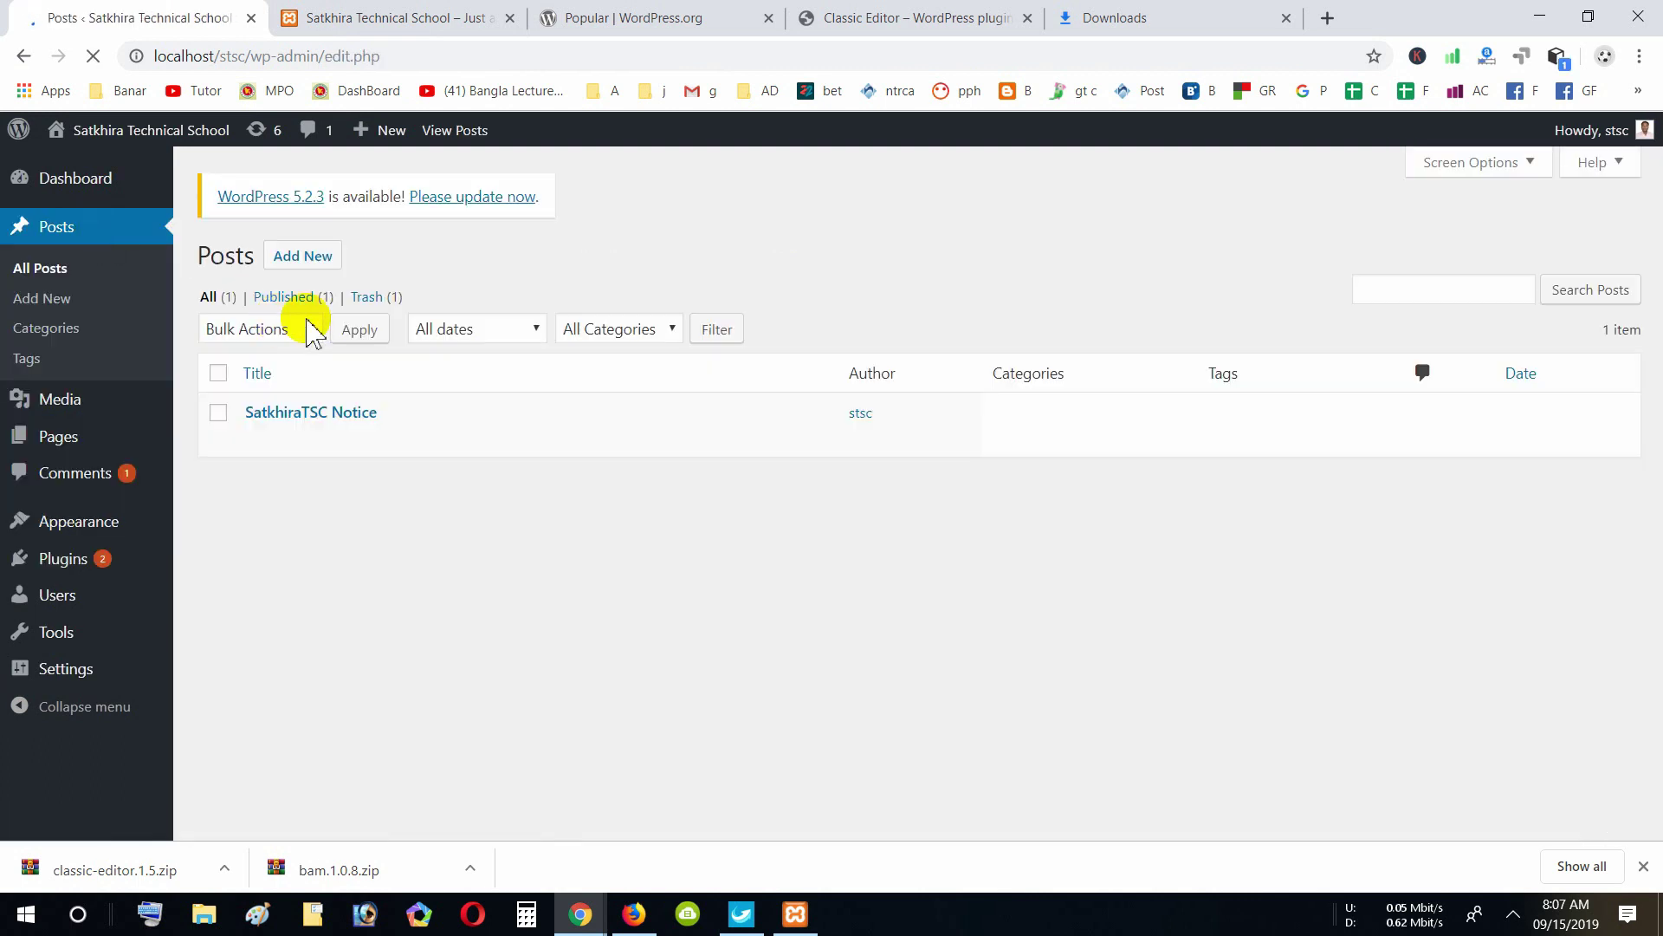
{"action": "left_click", "coordinate": [317, 258]}
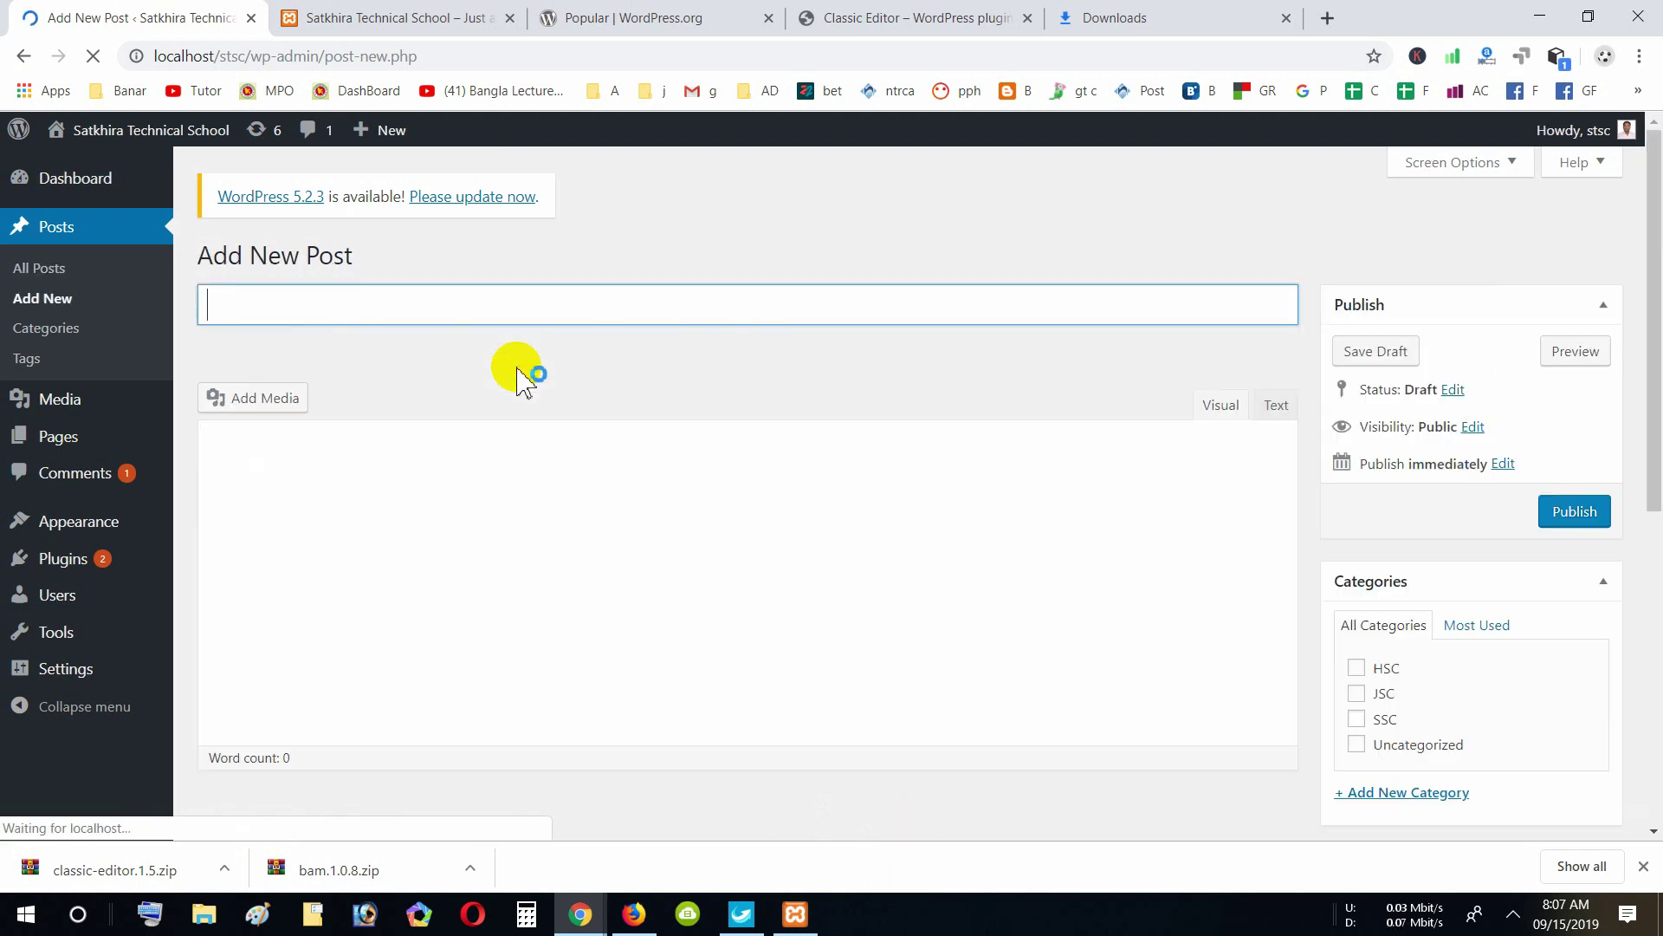
{"action": "left_click", "coordinate": [398, 300]}
{"action": "left_click", "coordinate": [306, 292]}
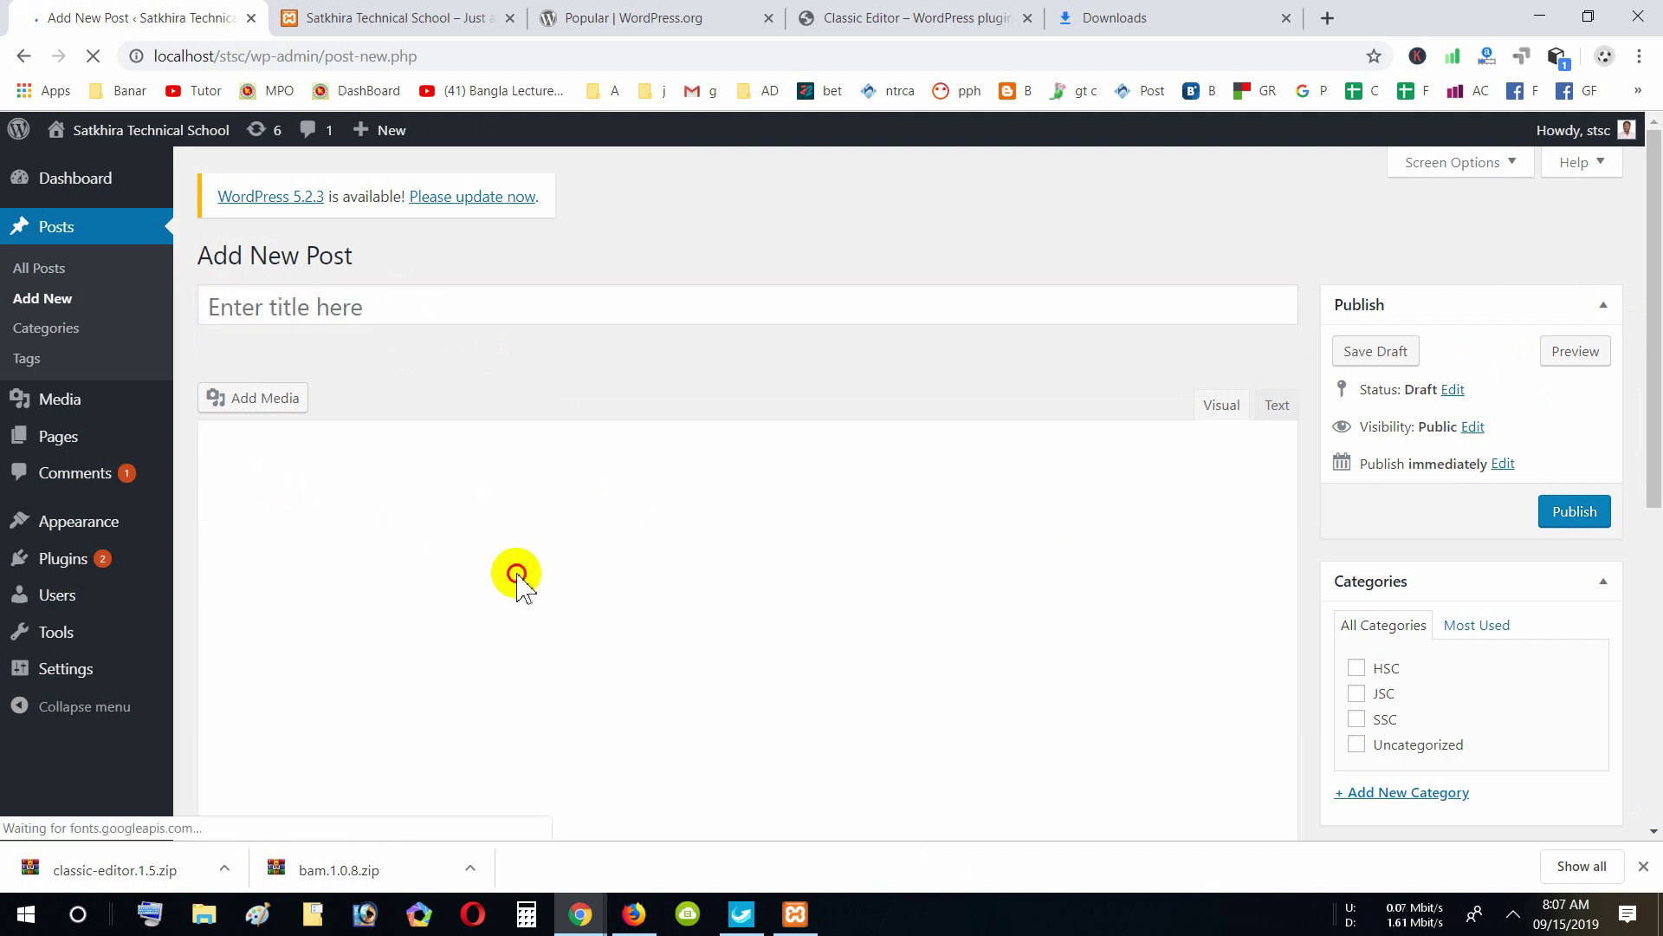
Examine the new post's classic editing screen, from the title and content area to the publish, category, tag, layout and featured image options
{"action": "scroll", "coordinate": [515, 575], "scroll_direction": "down", "scroll_amount": 7}
{"action": "scroll", "coordinate": [1210, 572], "scroll_direction": "up", "scroll_amount": 7}
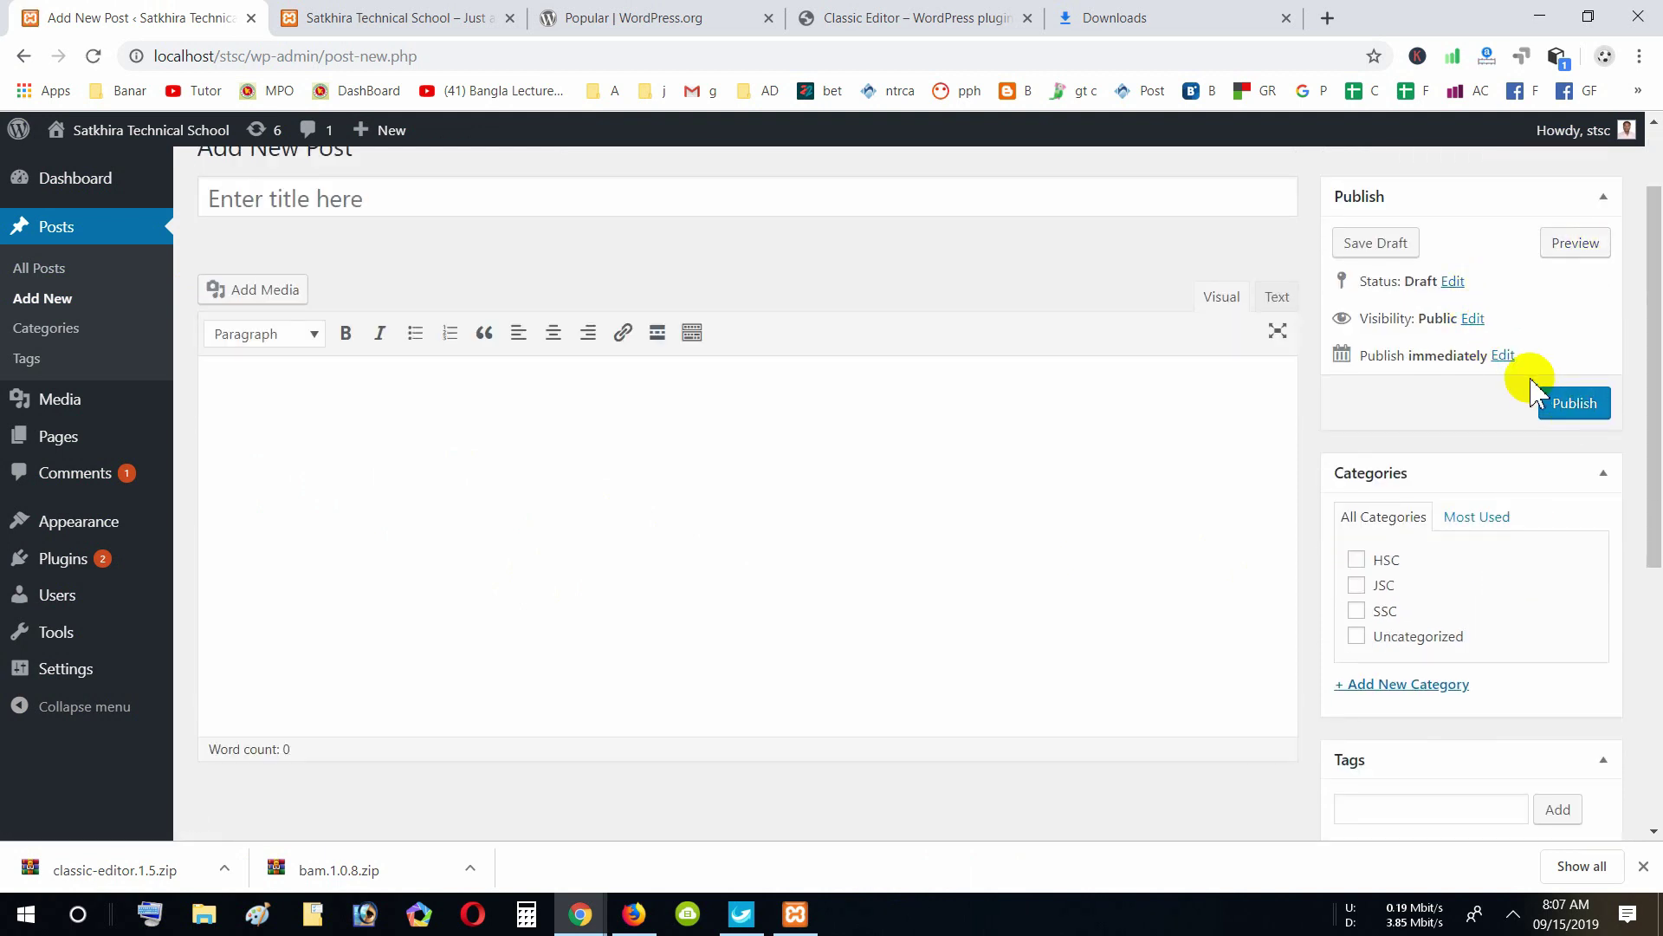
{"action": "scroll", "coordinate": [1516, 399], "scroll_direction": "down", "scroll_amount": 5}
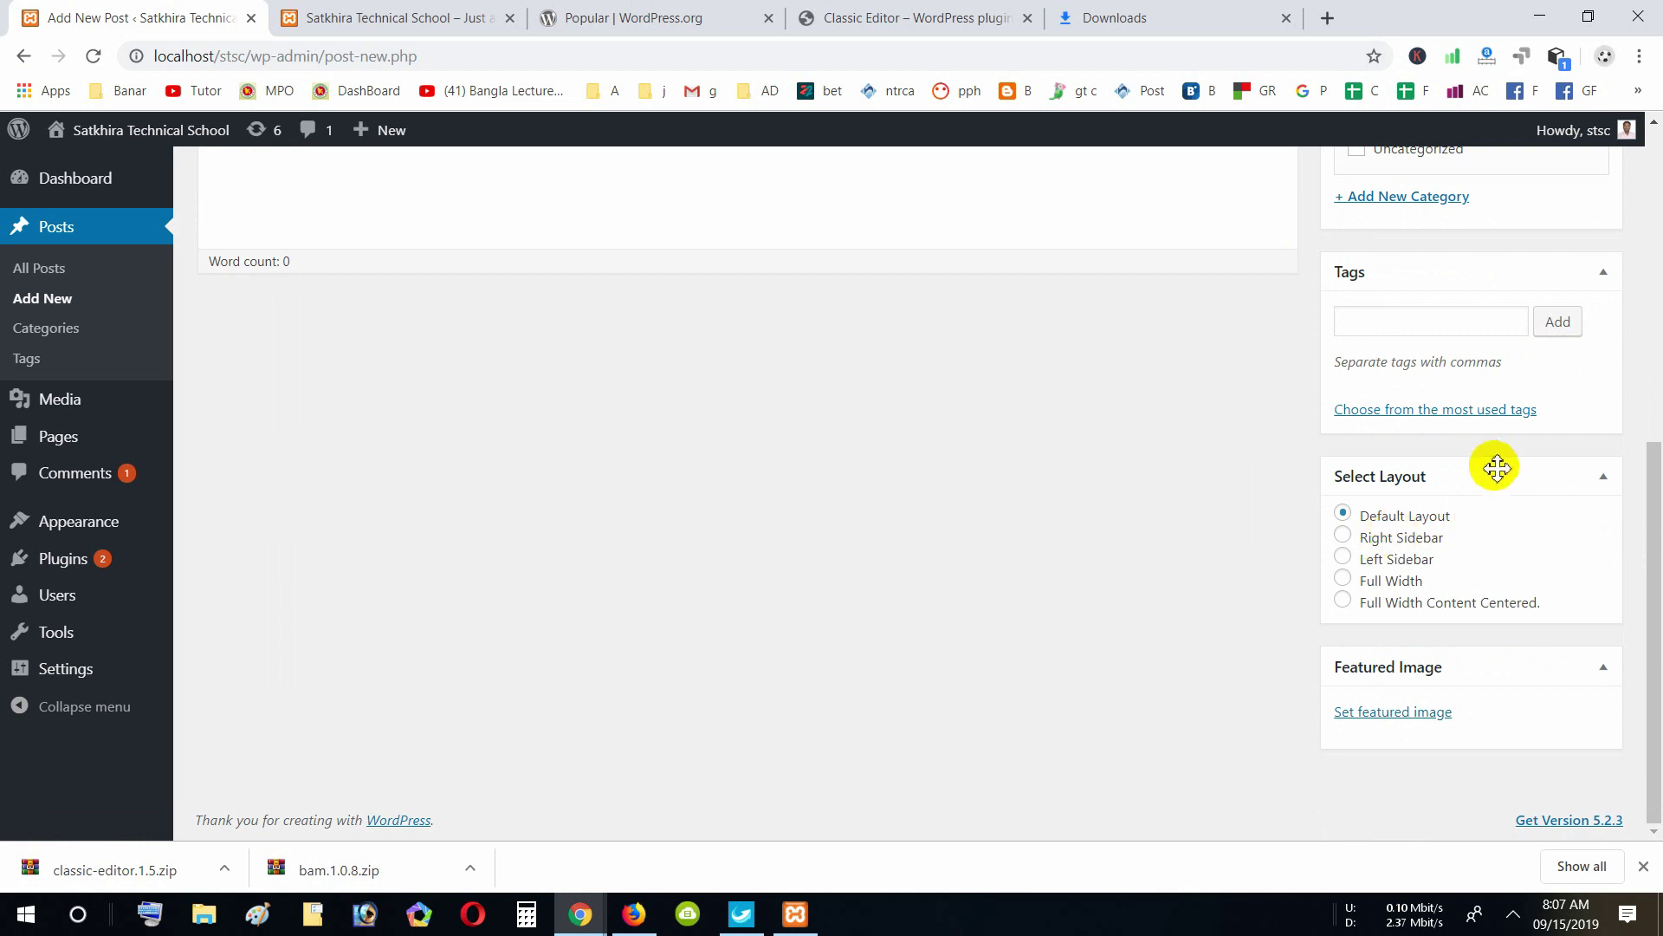
{"action": "left_click", "coordinate": [1433, 322]}
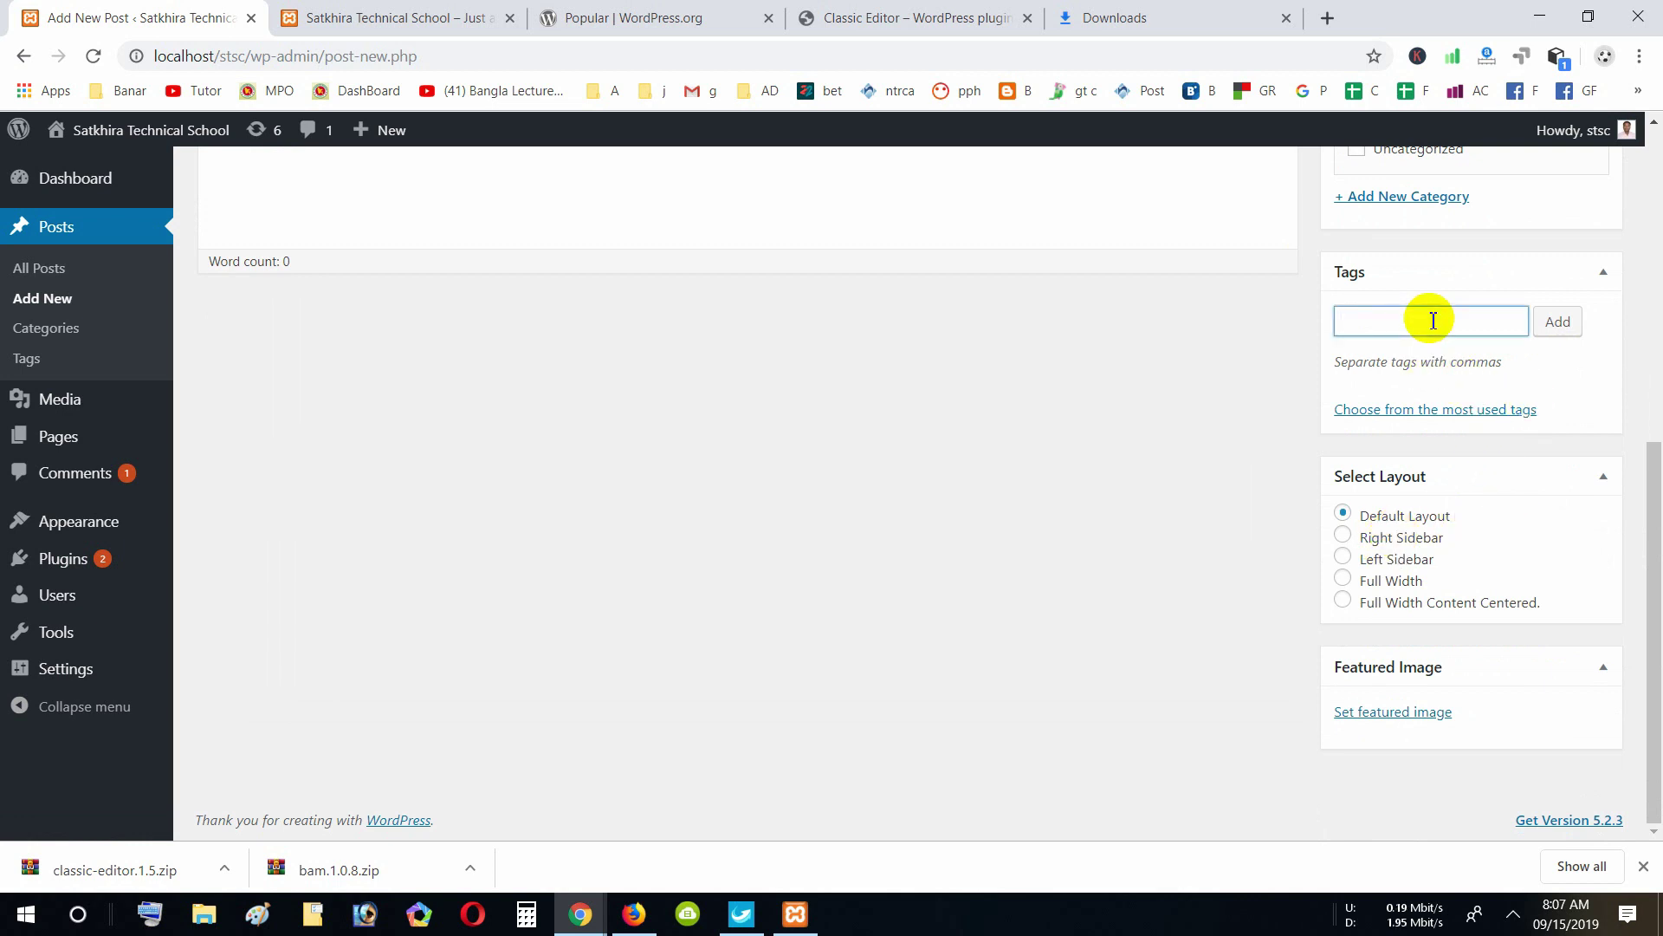
{"action": "scroll", "coordinate": [1180, 592], "scroll_direction": "up", "scroll_amount": 6}
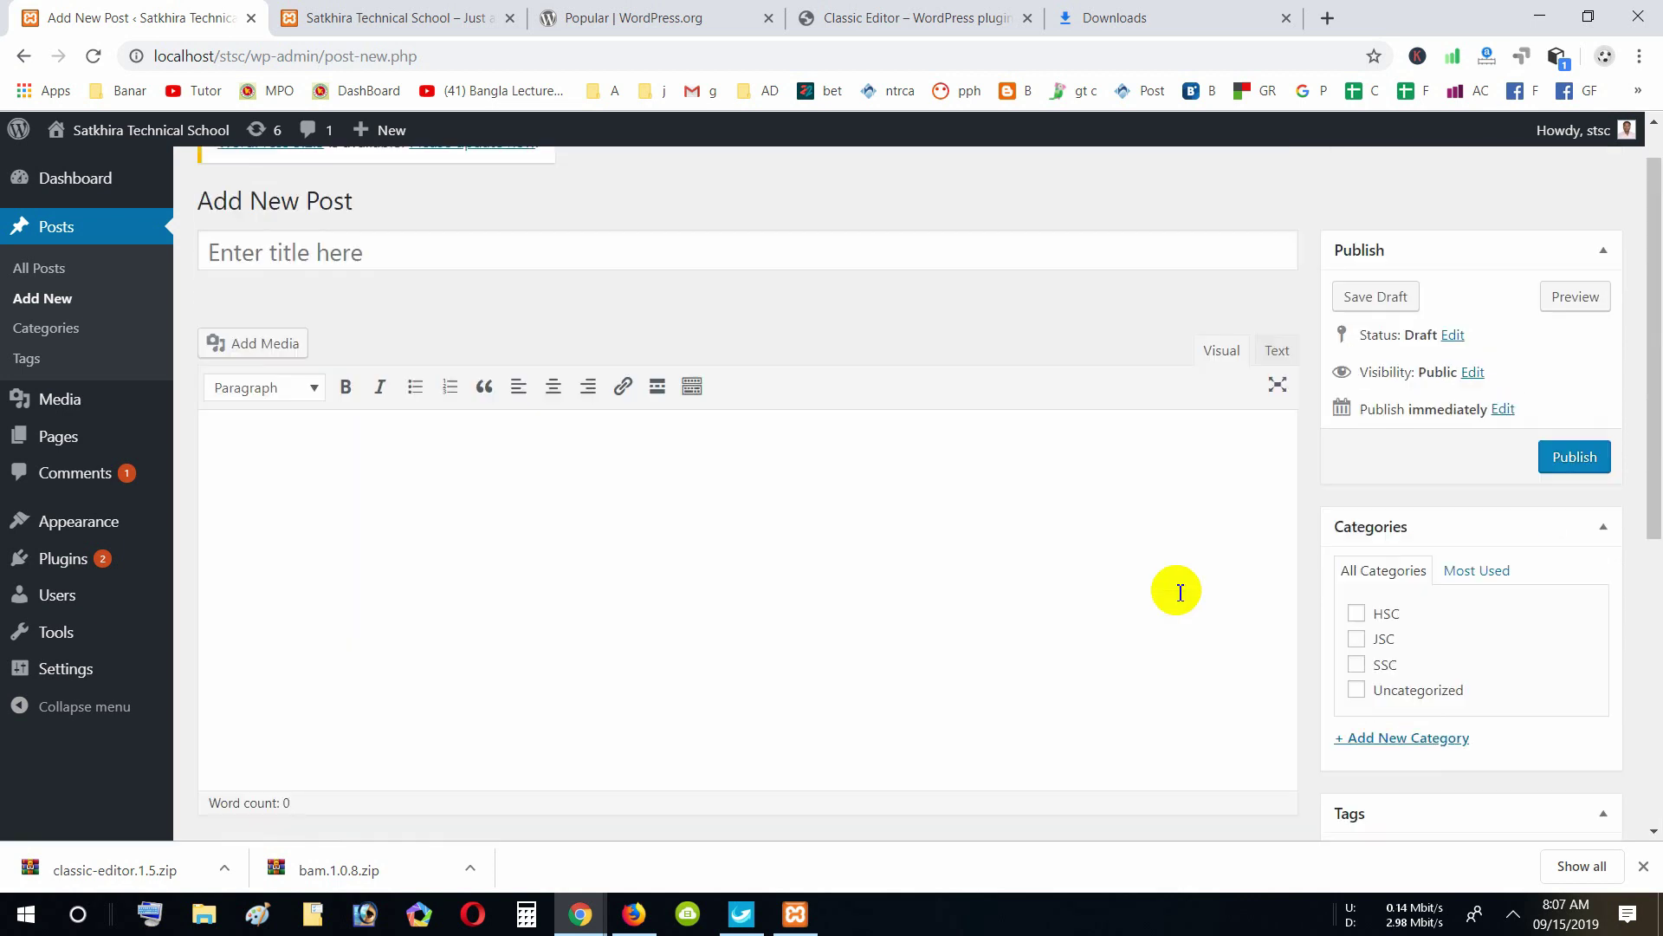
{"action": "scroll", "coordinate": [1180, 591], "scroll_direction": "up", "scroll_amount": 1}
{"action": "left_click", "coordinate": [509, 307]}
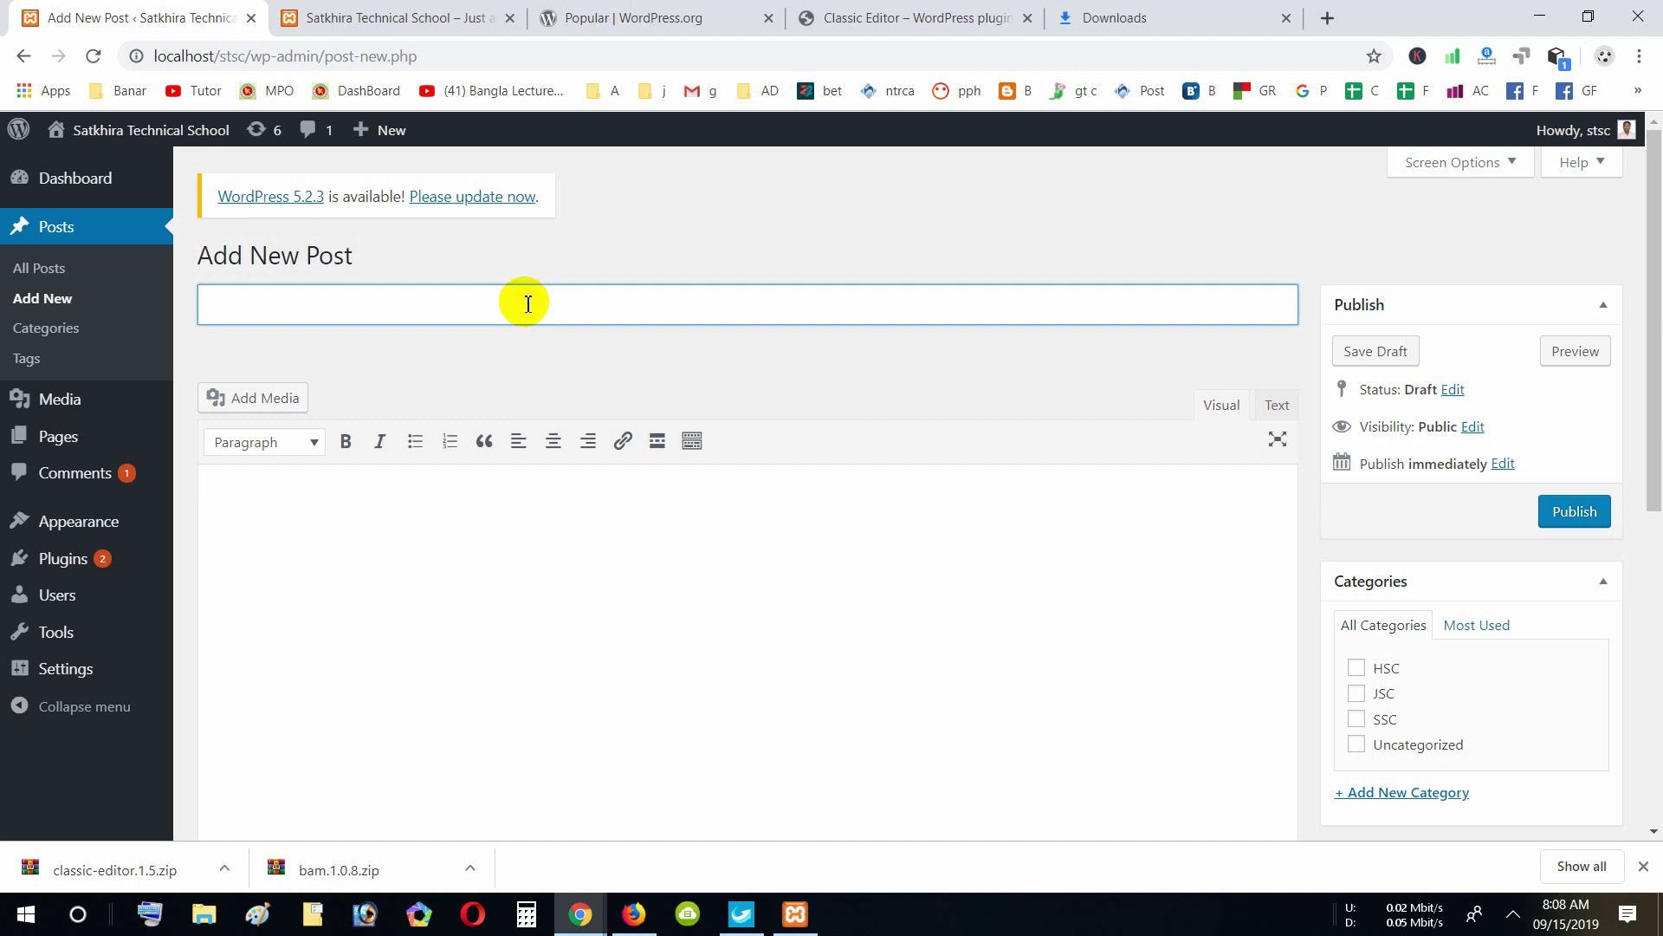
{"action": "left_click", "coordinate": [1511, 917]}
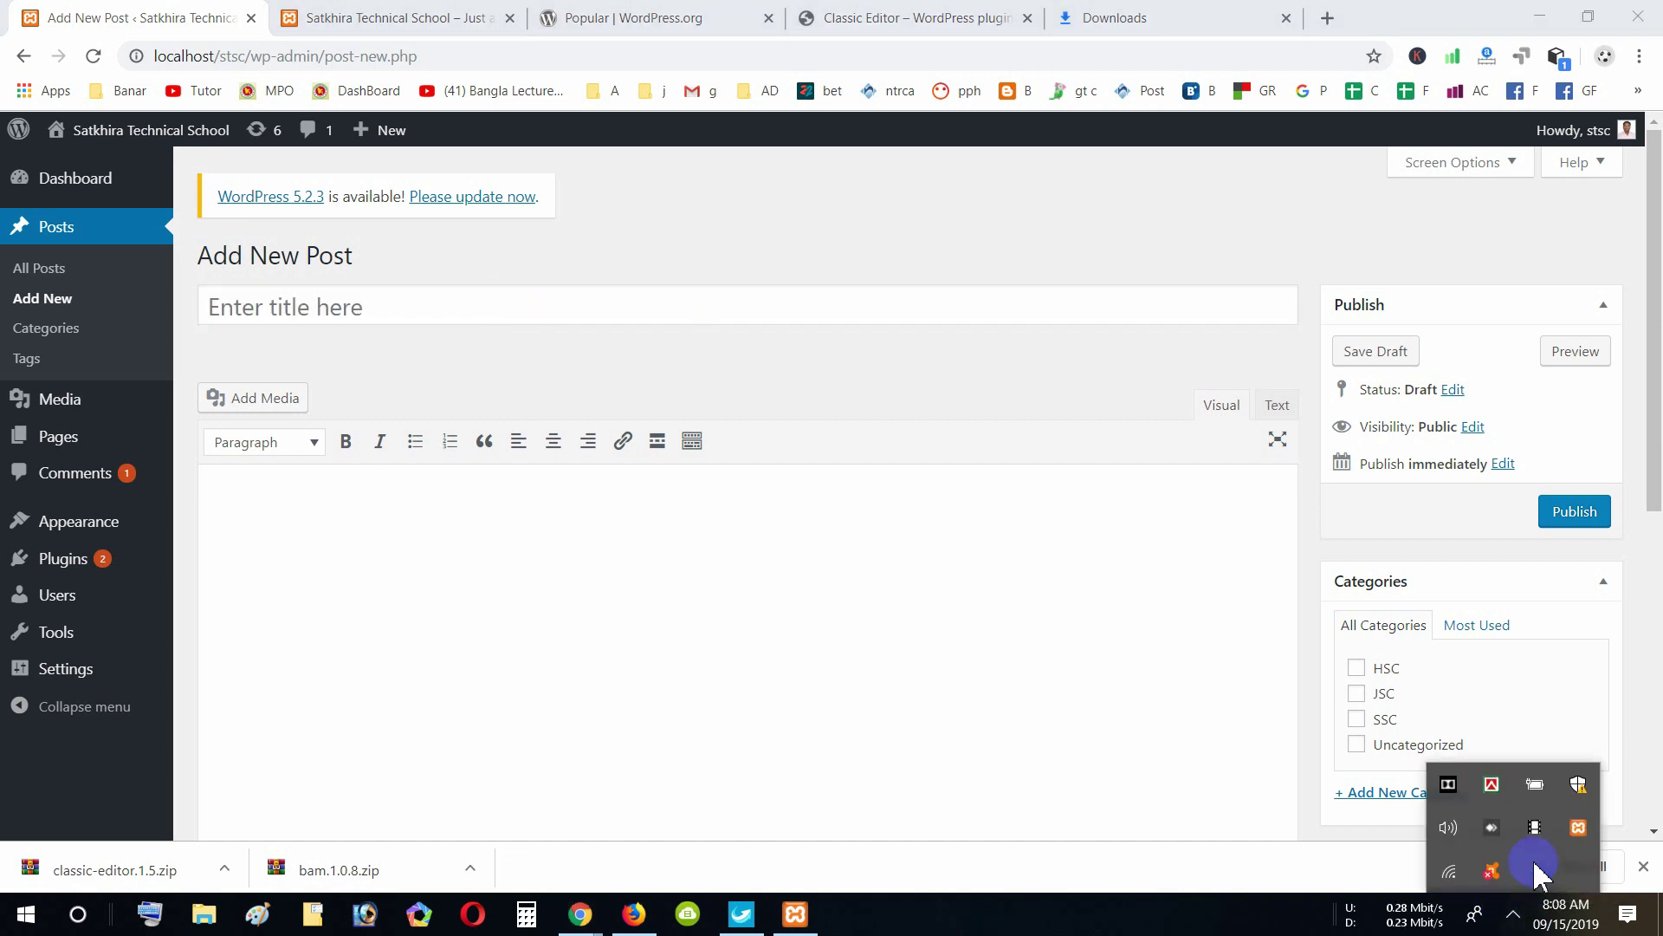